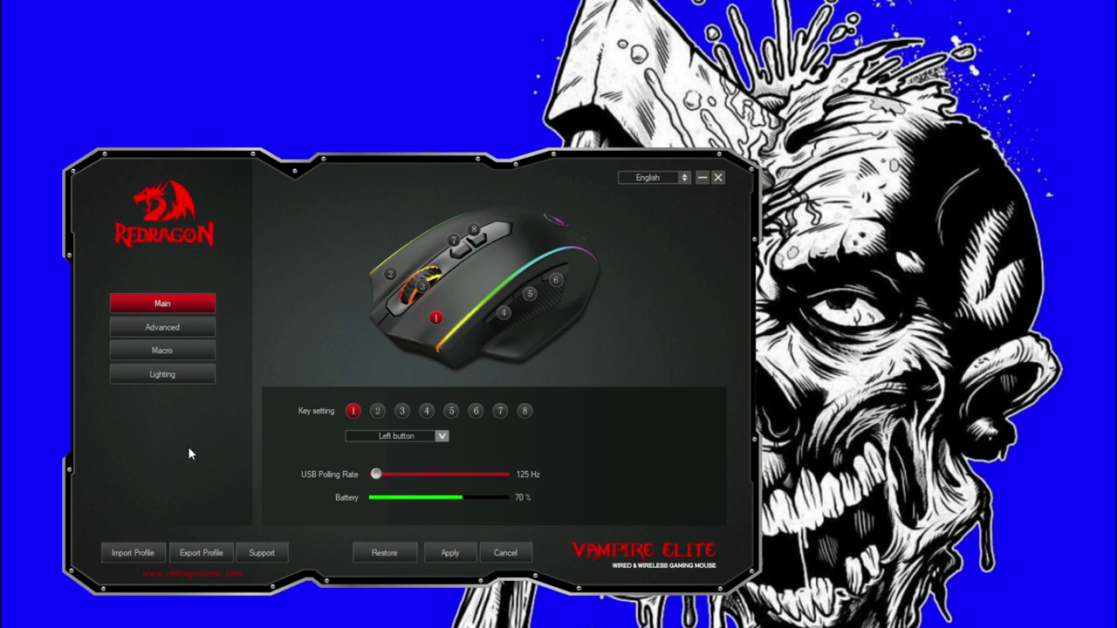
On the macro page, start a new macro named 'key1through5'
left_click(165, 350)
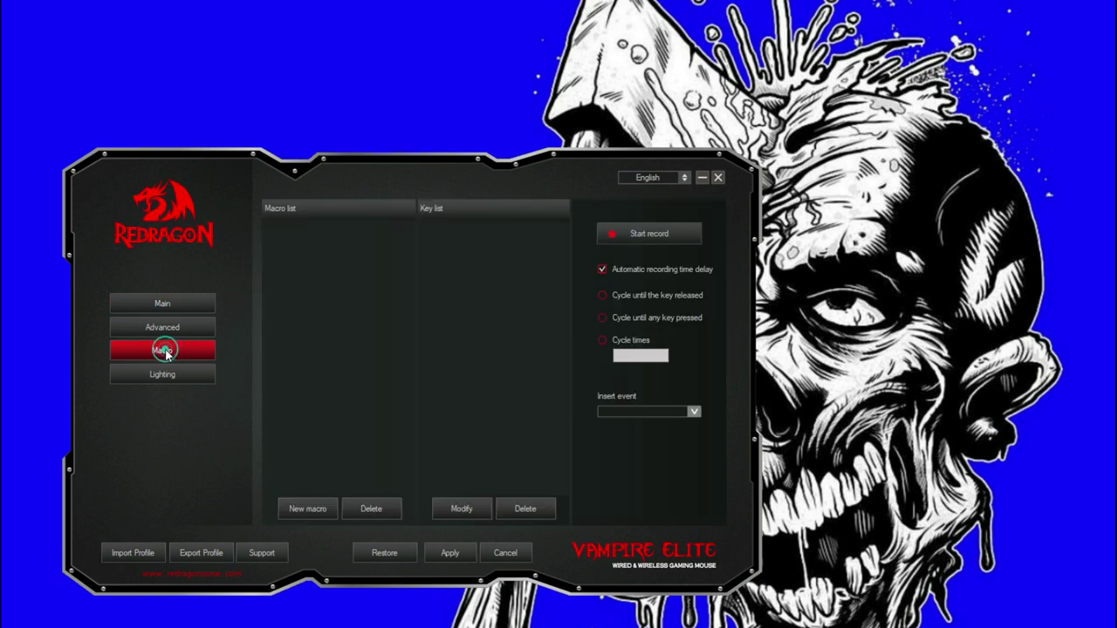
left_click(308, 510)
left_click(331, 377)
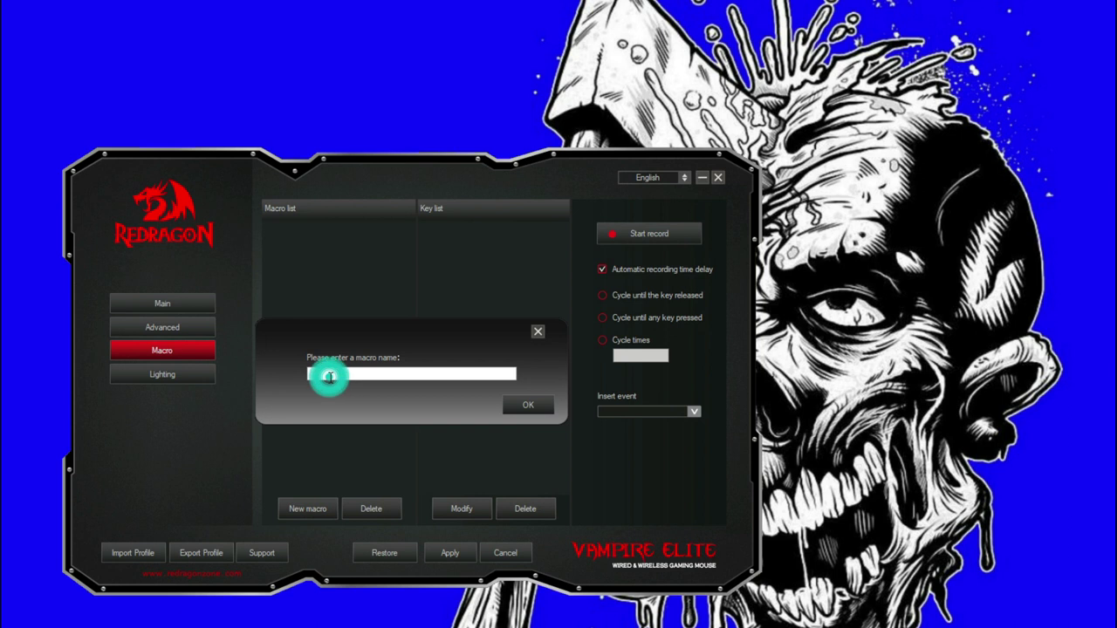
type("key1")
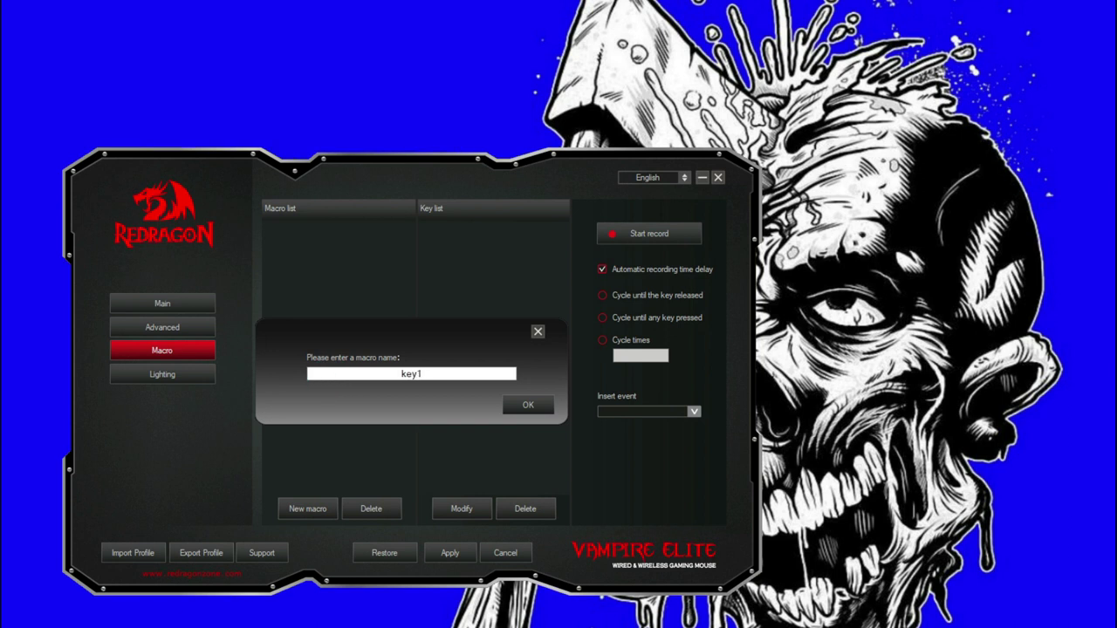
key("BackSpace")
key("BackSpace")
type("y1through5")
Confirm the key1through5 name and record presses of keys 1, 2, 3, 4 and 5
left_click(527, 405)
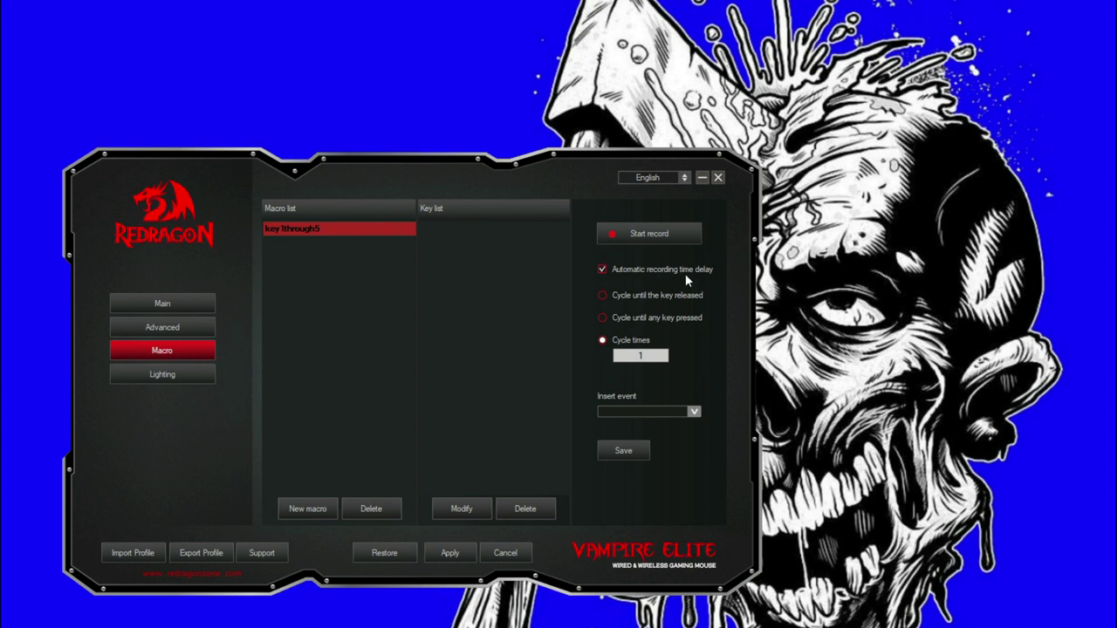
left_click(648, 234)
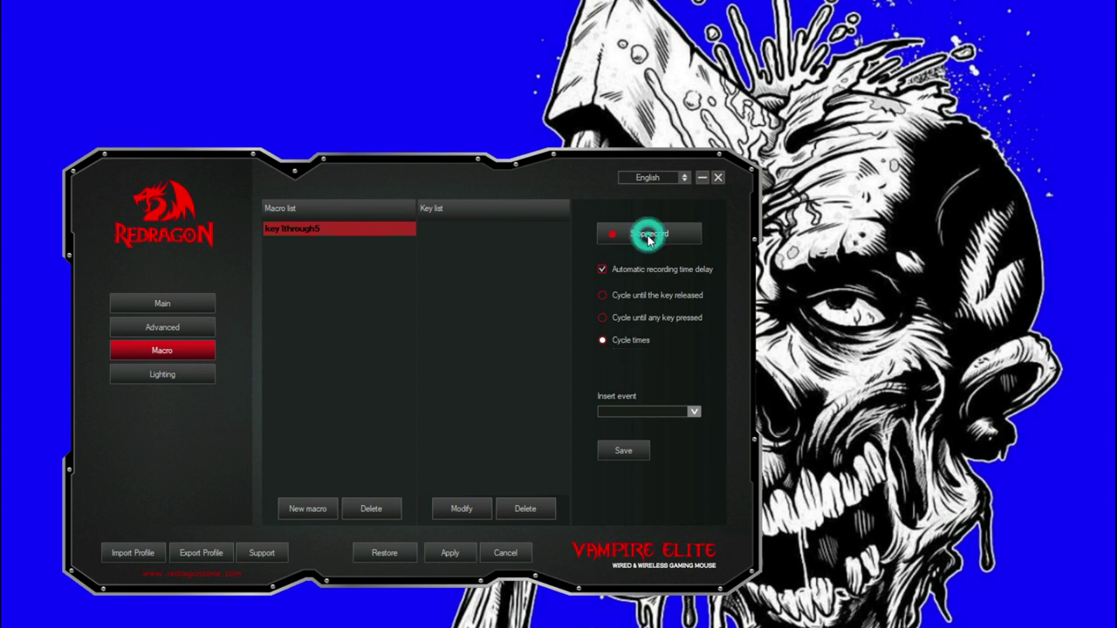
key("1")
key("2")
key("3")
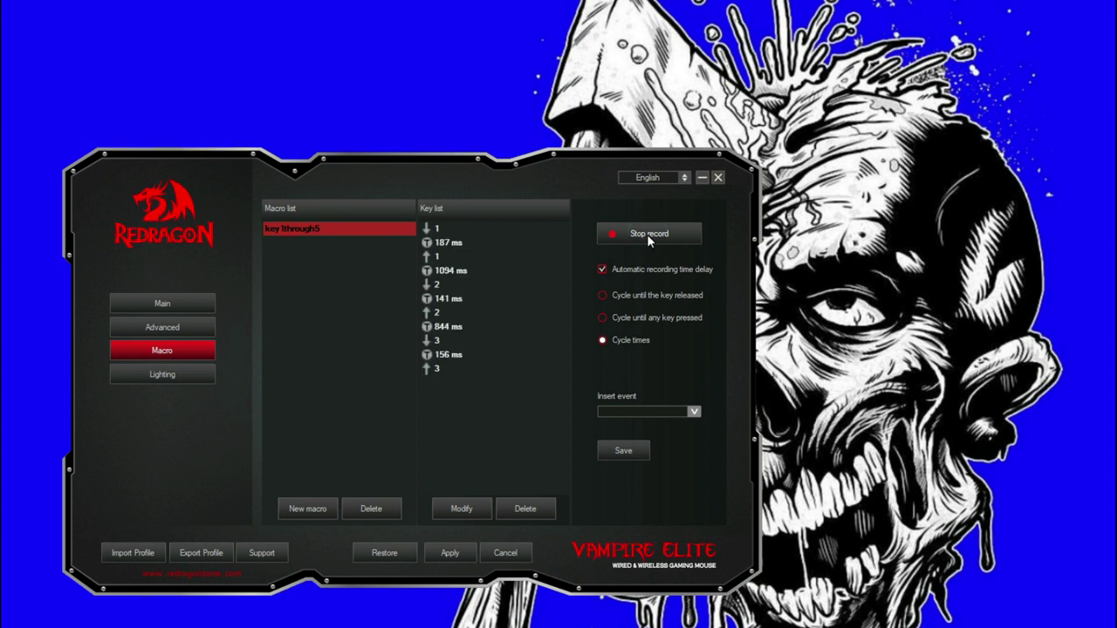
key("4")
key("5")
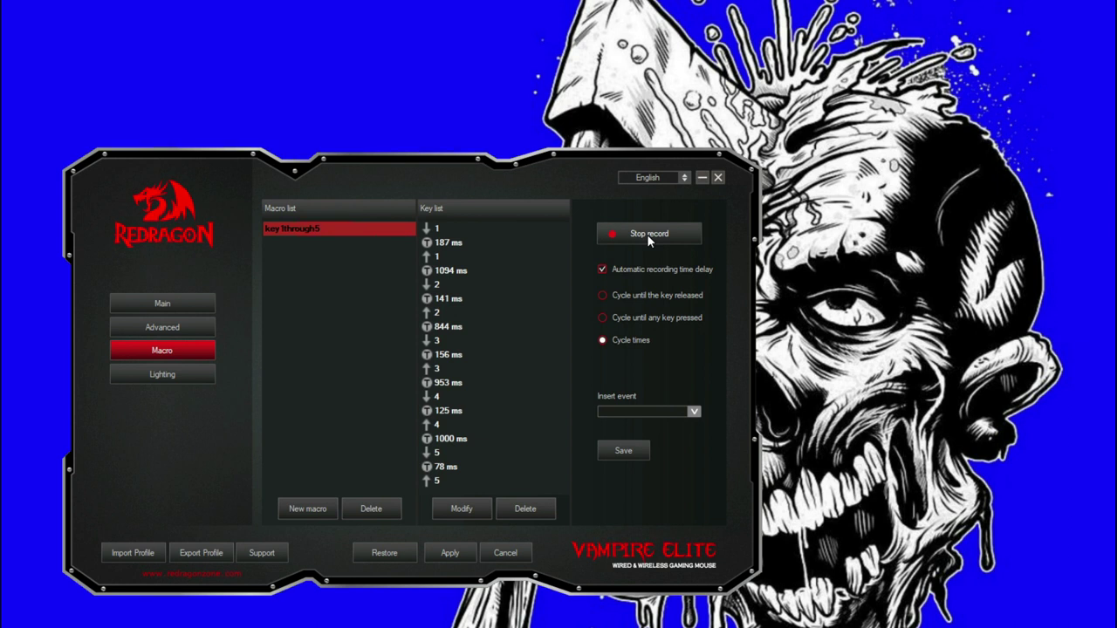
left_click(646, 233)
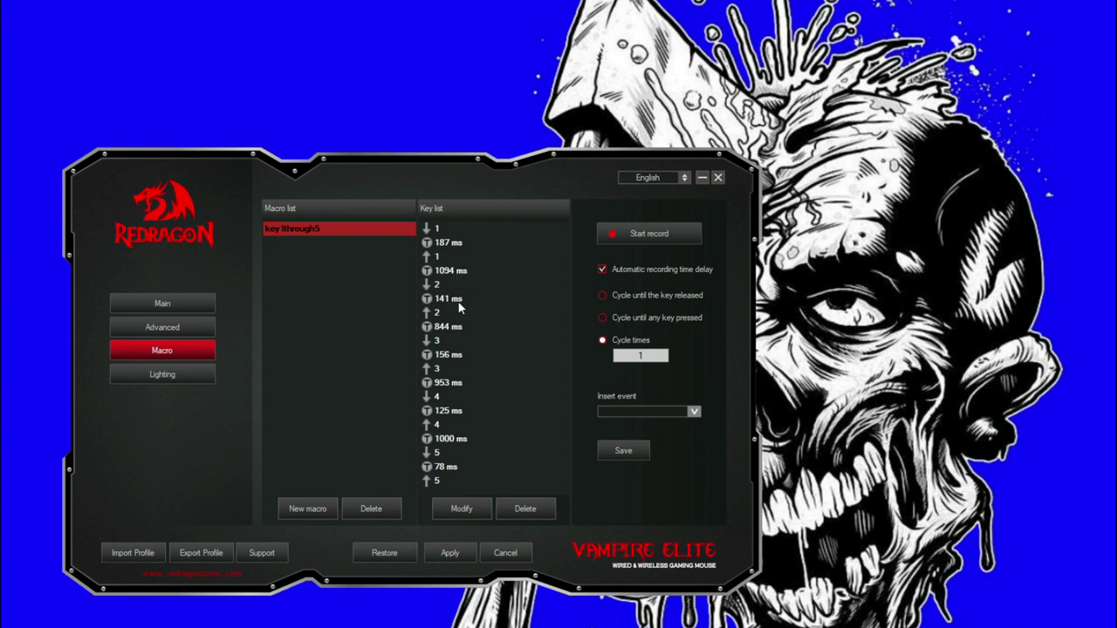
Save the key1through5 macro
left_click(463, 510)
left_click(632, 451)
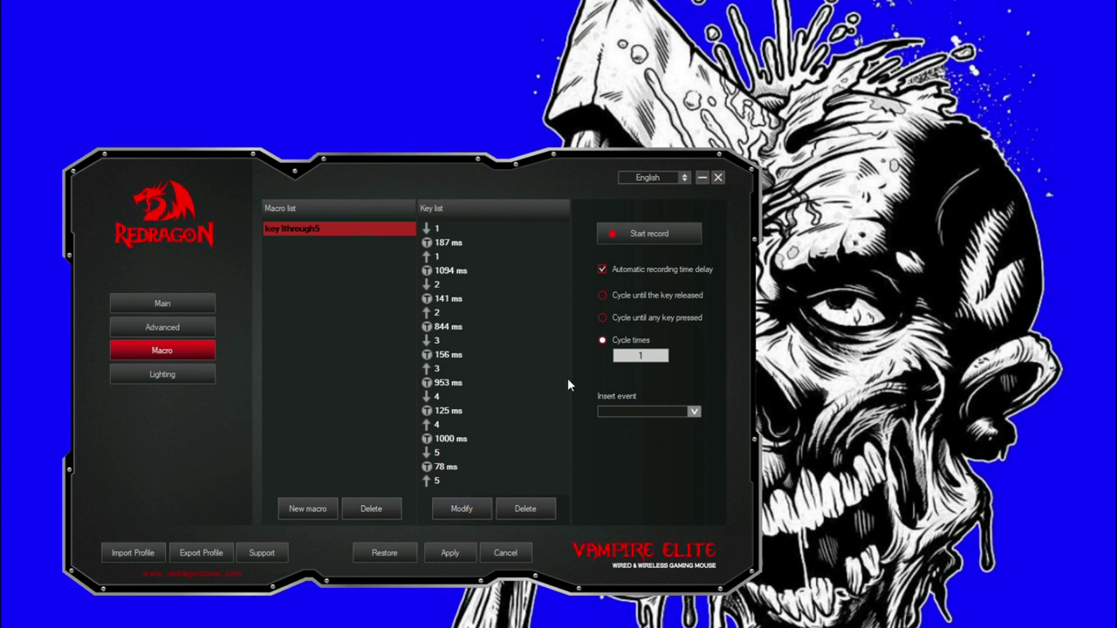
left_click(460, 516)
Set key1through5 to repeat a fixed cycle count and begin a second new macro
left_click(302, 220)
left_click(459, 509)
left_click(604, 342)
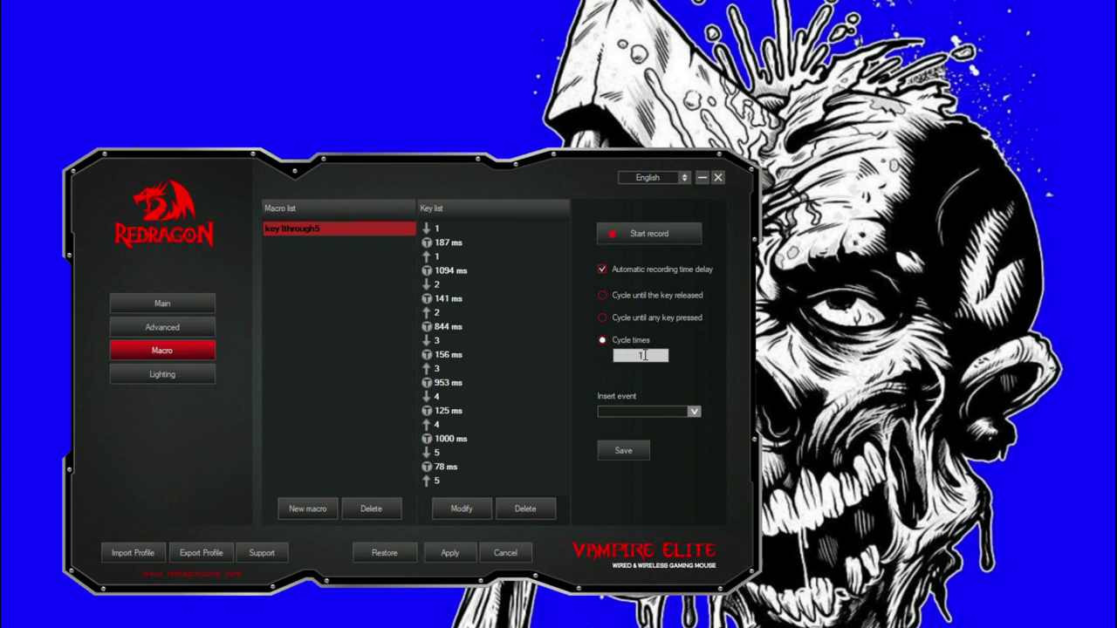
left_click(297, 508)
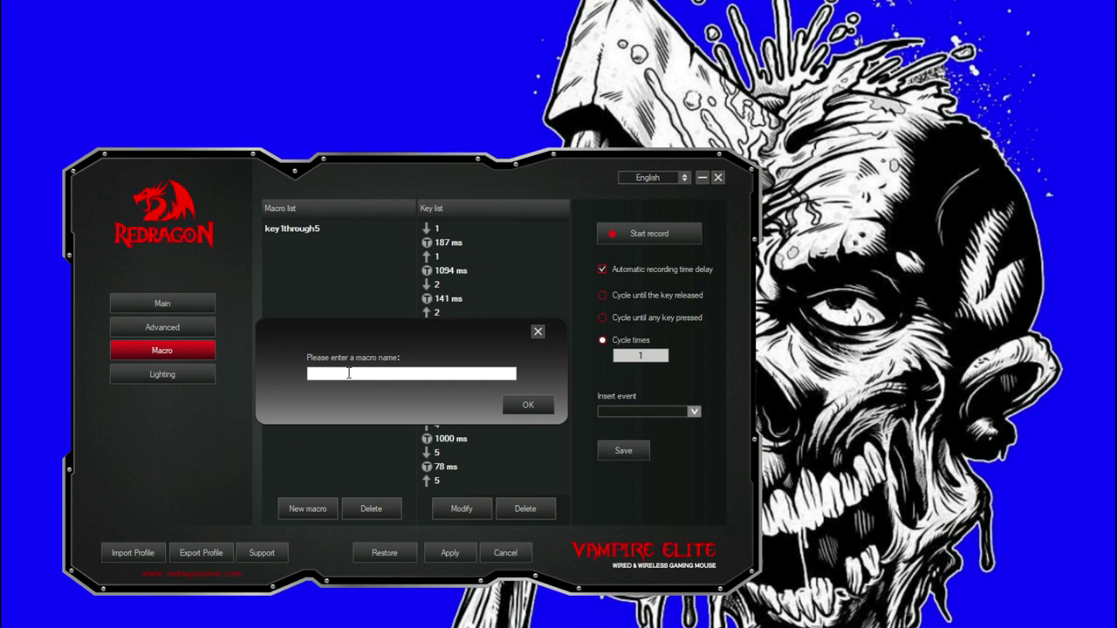
Name the second macro 'key5through1', set cycle times to 10, and start recording
type("key5through1")
left_click(526, 407)
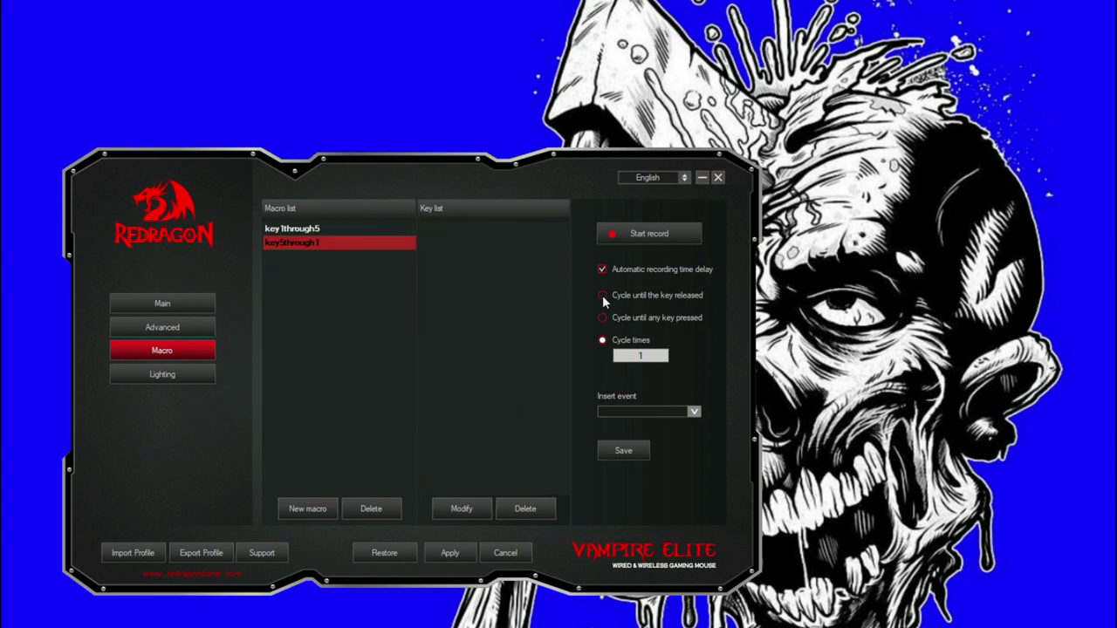
left_click(602, 341)
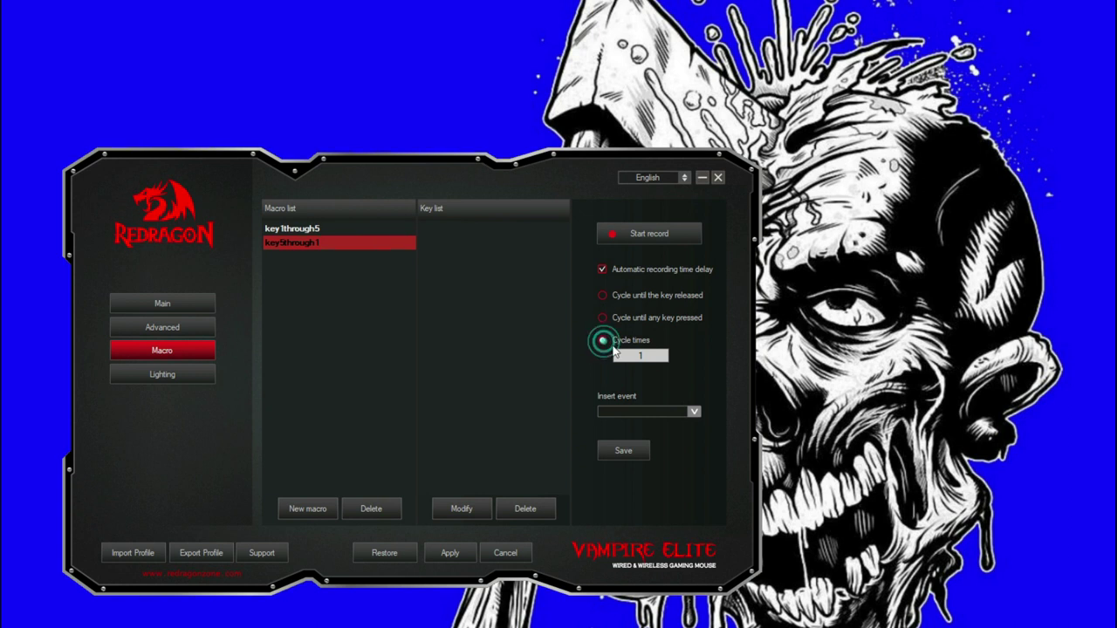
double_click(659, 356)
type("10")
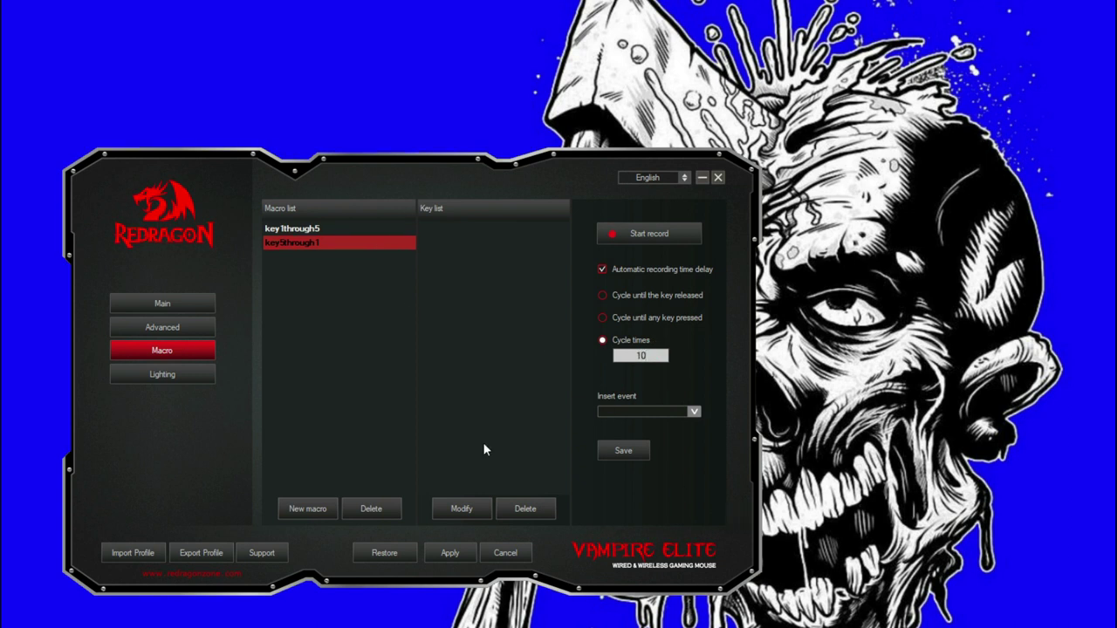
left_click(650, 235)
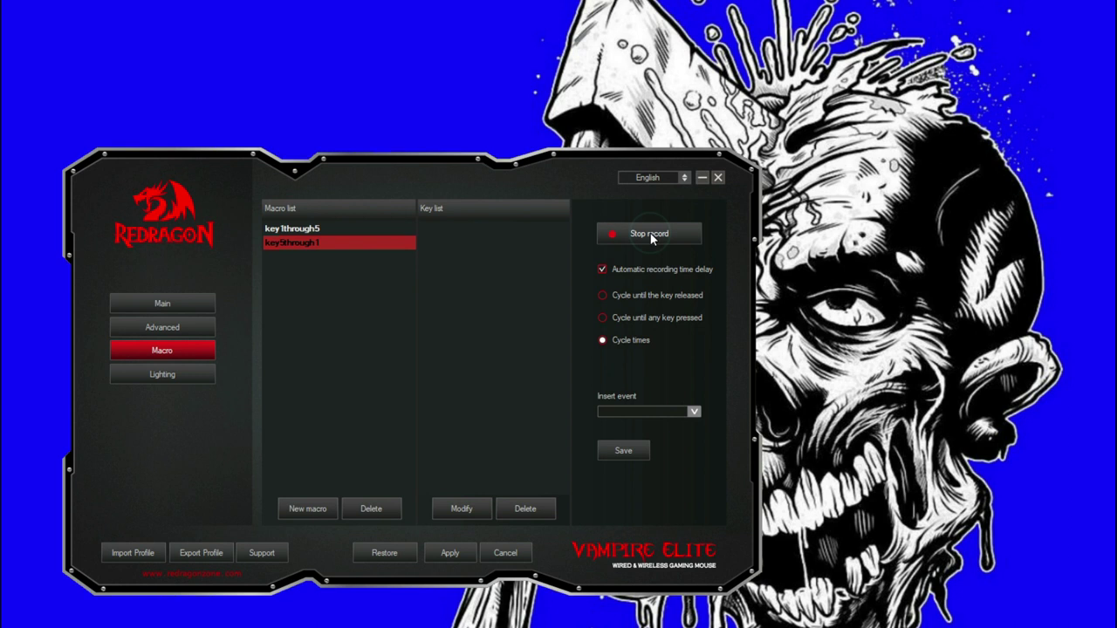
Record presses of keys 1 through 5 into key5through1 and stop recording
key("1")
key("2")
key("3")
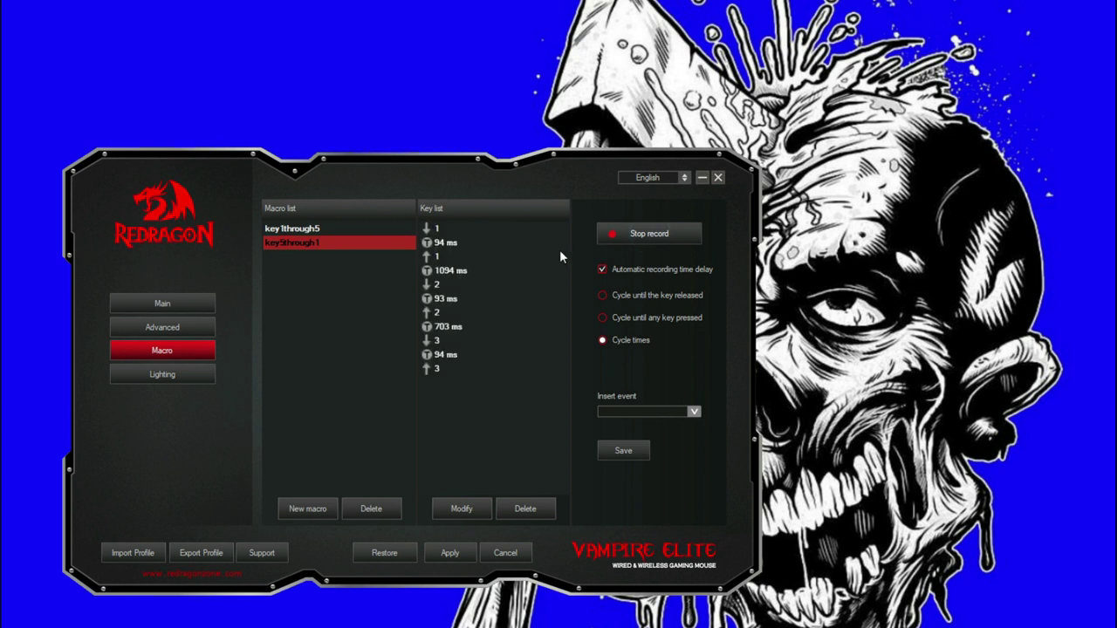
key("4")
key("5")
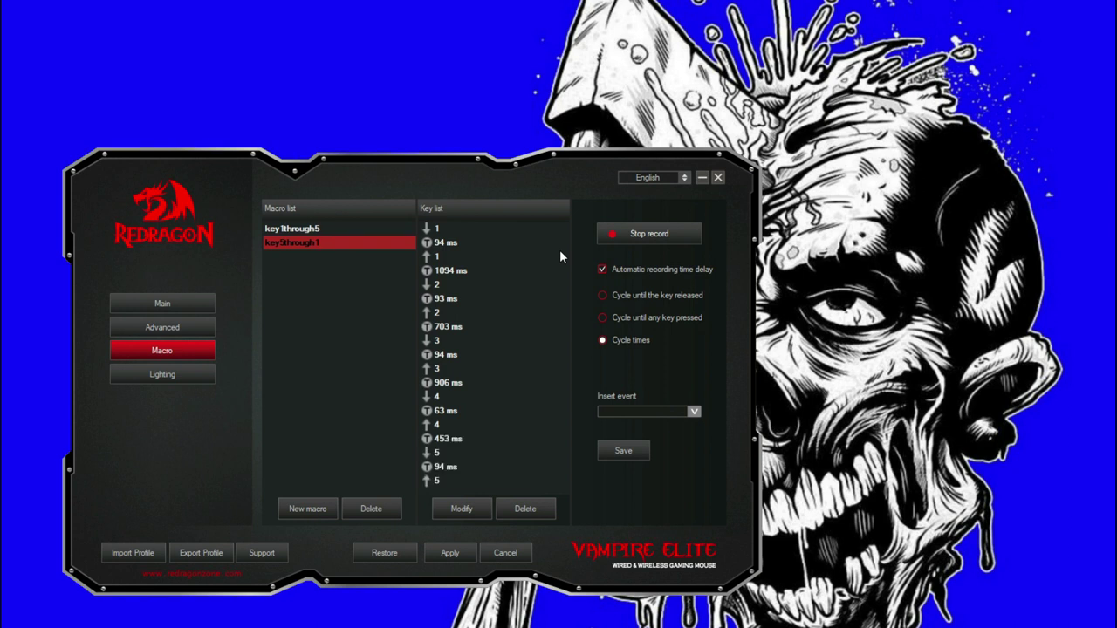
left_click(638, 236)
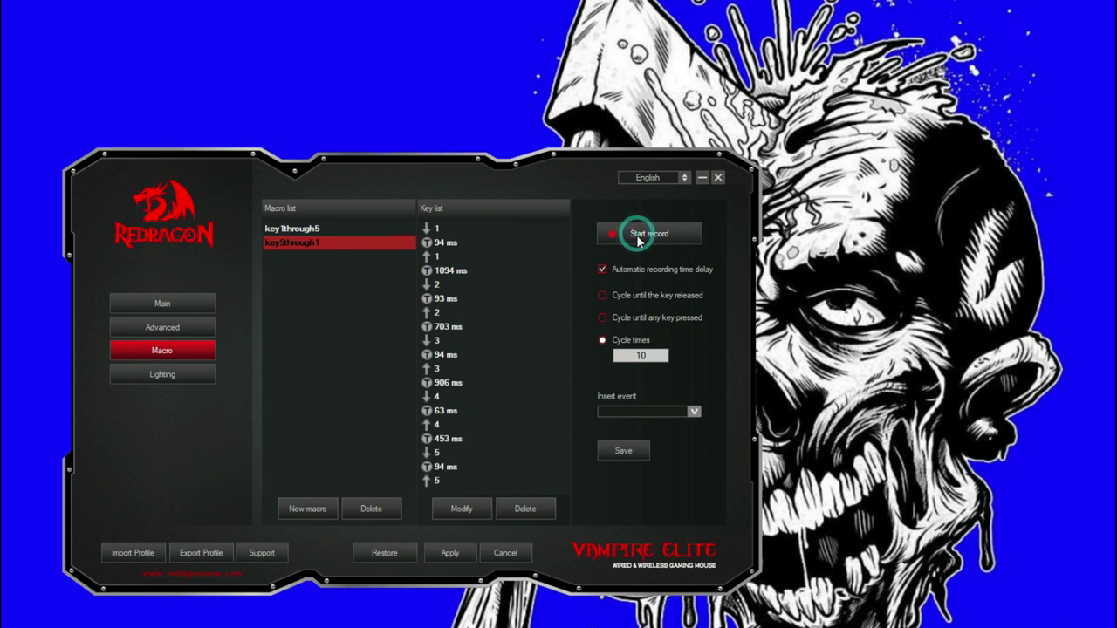
Set key5through1's cycle times to 10 and save the macro
left_click(604, 340)
left_click(650, 358)
type("0")
left_click(693, 411)
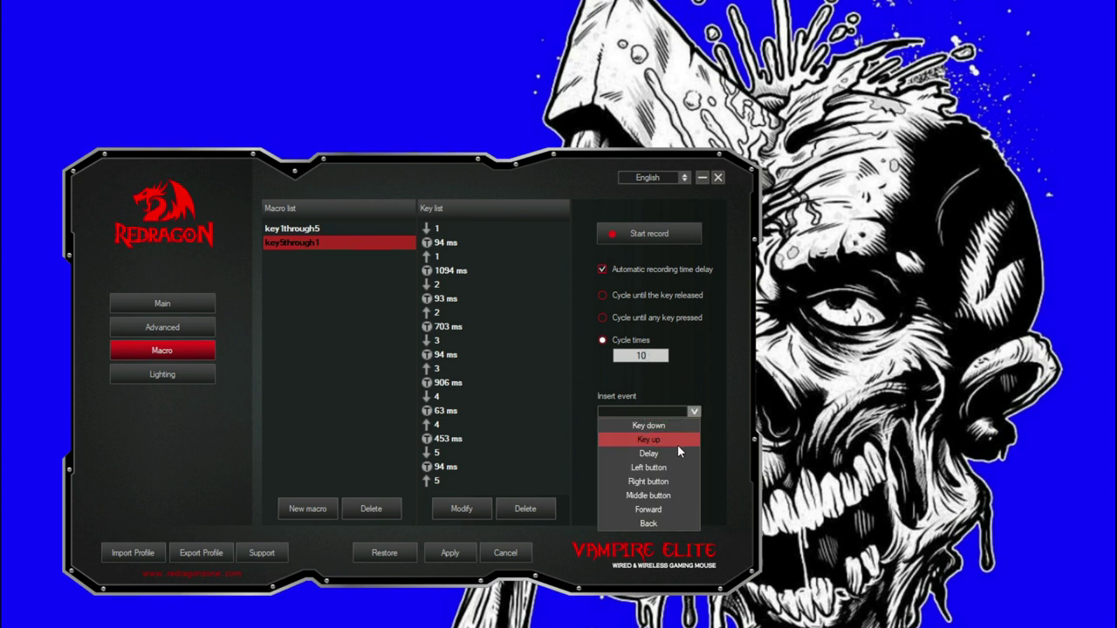
left_click(724, 446)
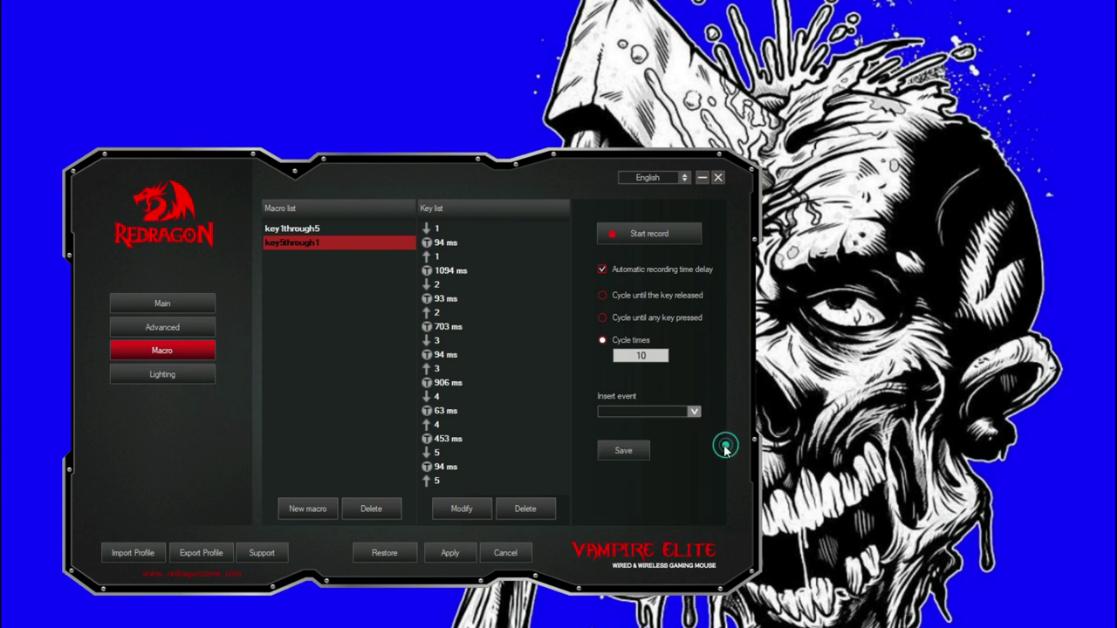
left_click(628, 451)
Switch between key1through5 and key5through1 to compare their recorded keys and cycles
left_click(300, 228)
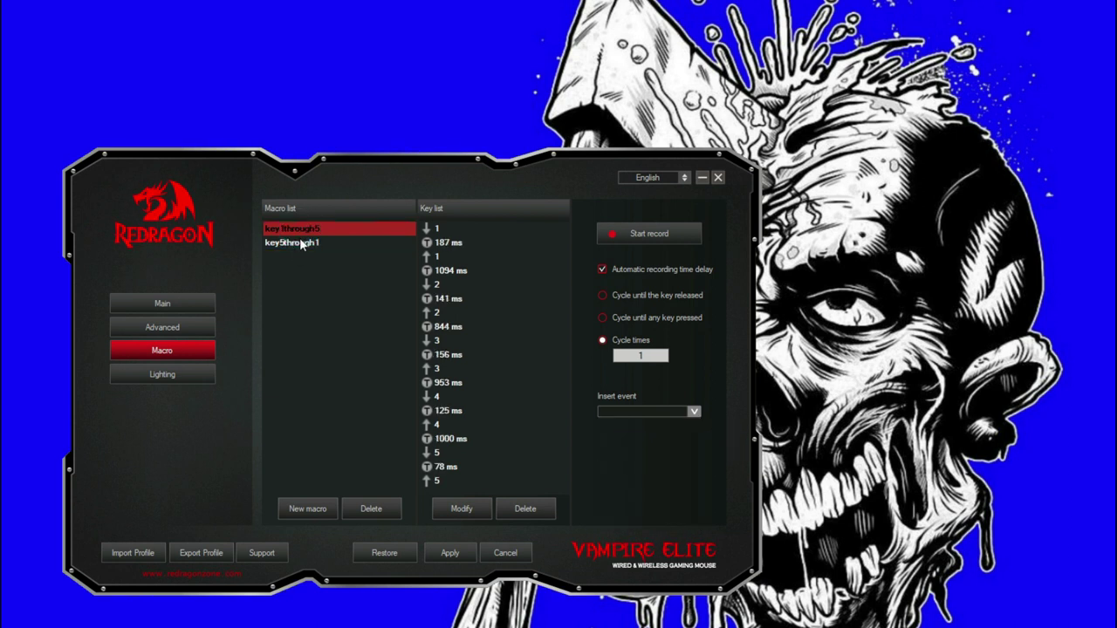
left_click(300, 242)
left_click(300, 229)
left_click(304, 245)
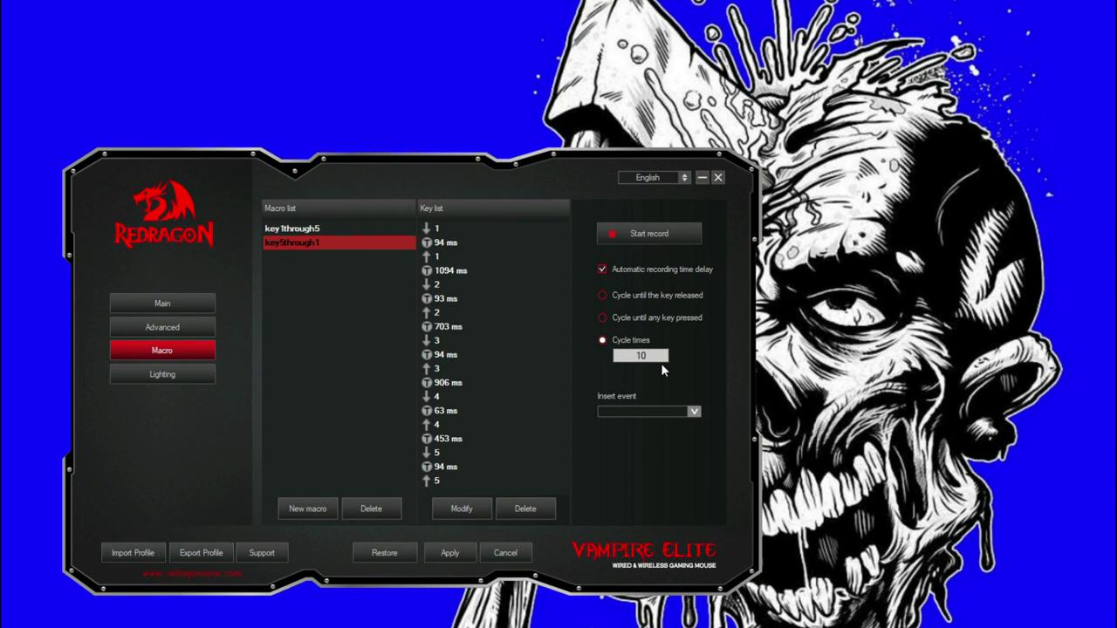
Switch key1through5 to repeat-until-any-key-pressed mode and save it
left_click(292, 229)
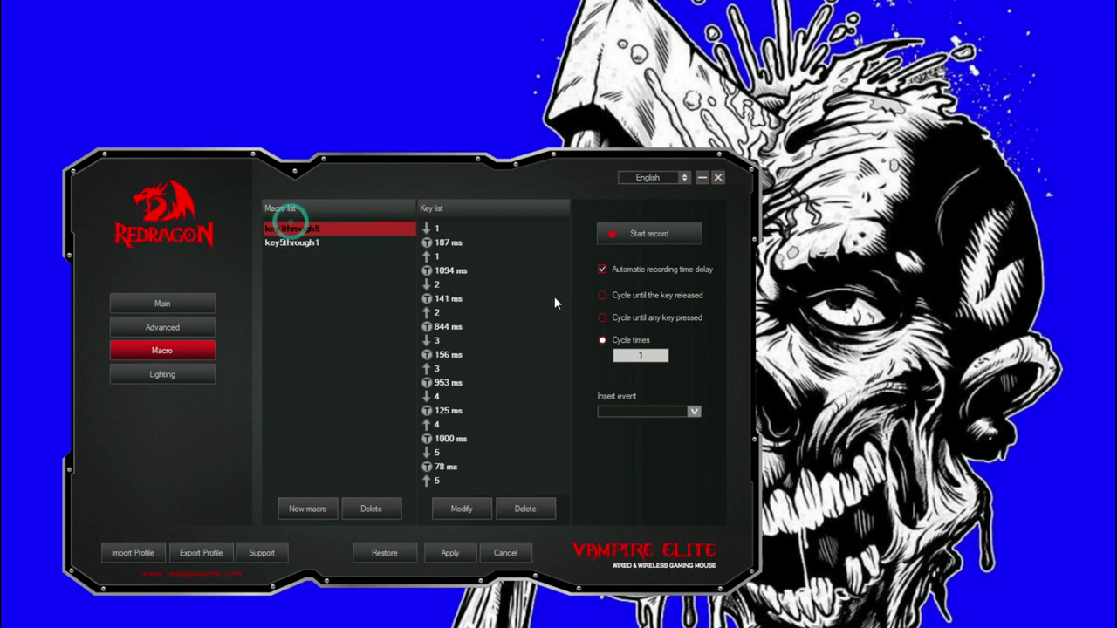
left_click(603, 295)
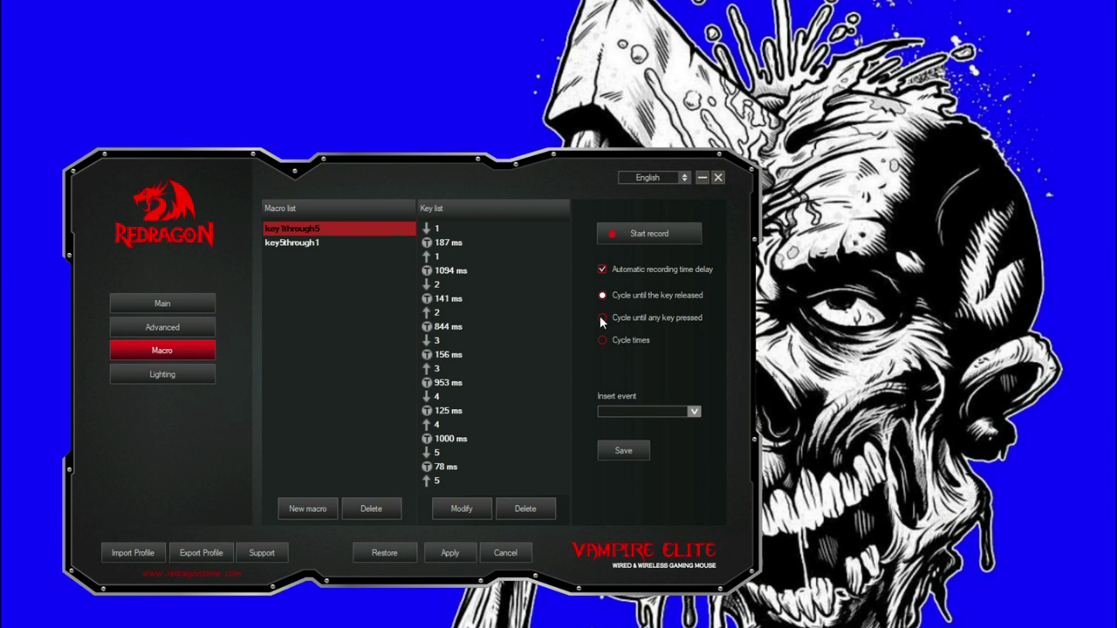
left_click(606, 317)
left_click(623, 451)
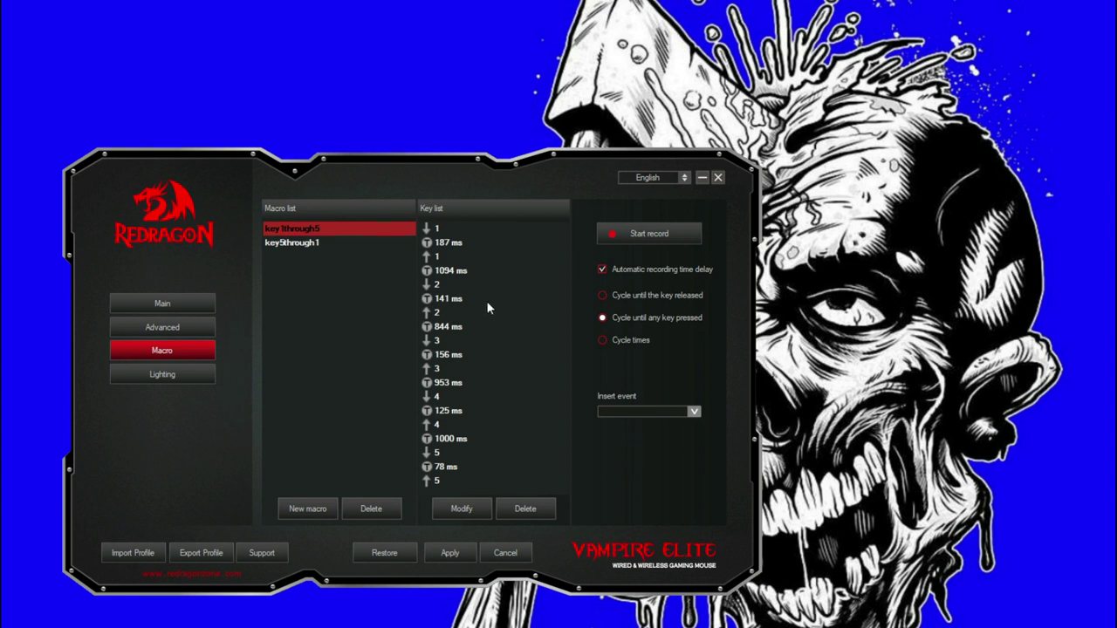
Flip between key5through1 and key1through5 to compare their settings
left_click(287, 226)
left_click(292, 241)
left_click(295, 230)
left_click(306, 244)
left_click(309, 228)
Set key1through5 to 100 cycle times, save it, and return to the Main page
left_click(601, 341)
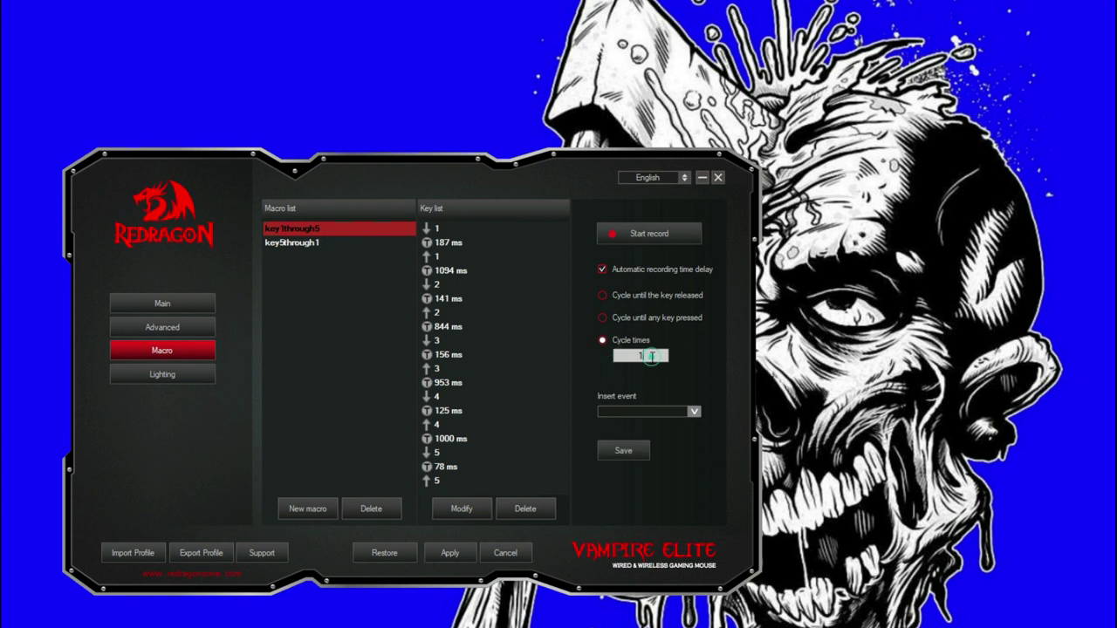
type("00")
left_click(624, 452)
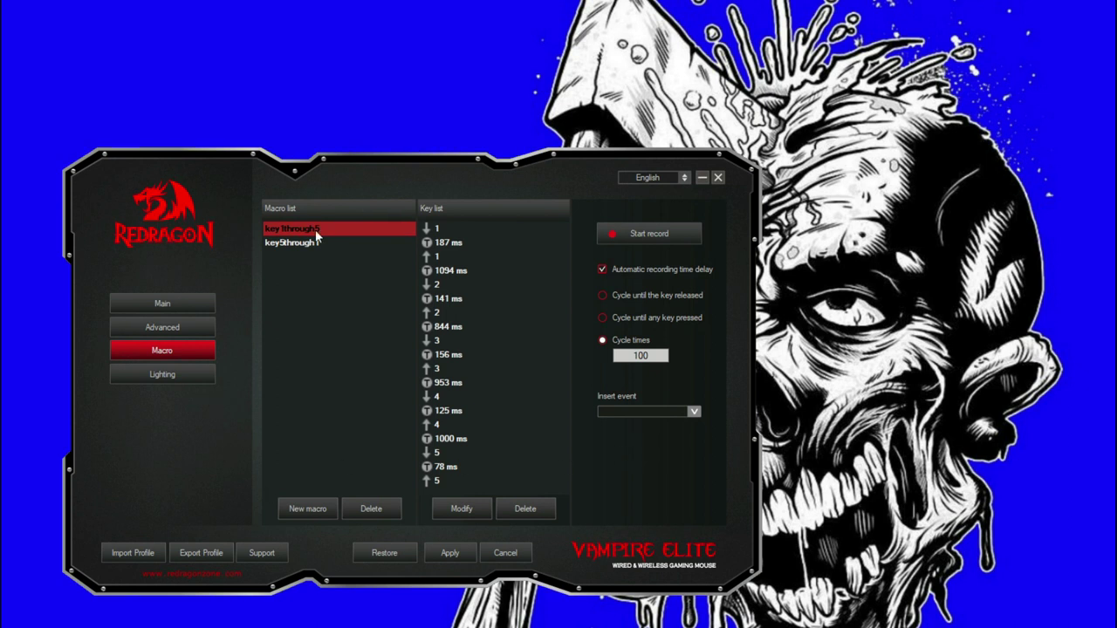
left_click(169, 304)
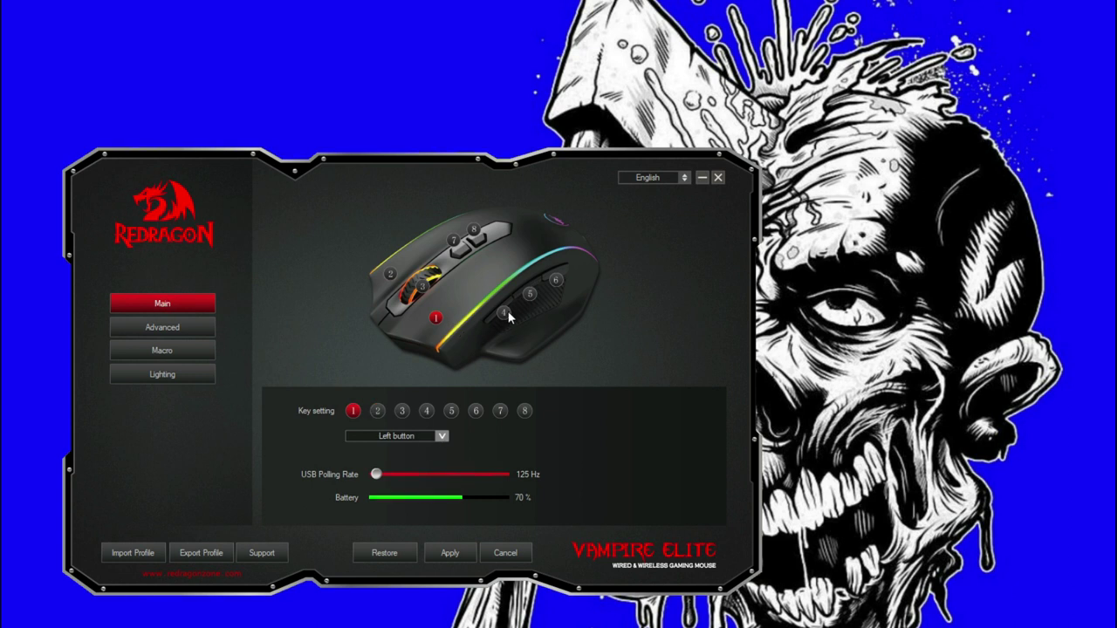
Assign the key1through5 macro to mouse button 5
left_click(452, 411)
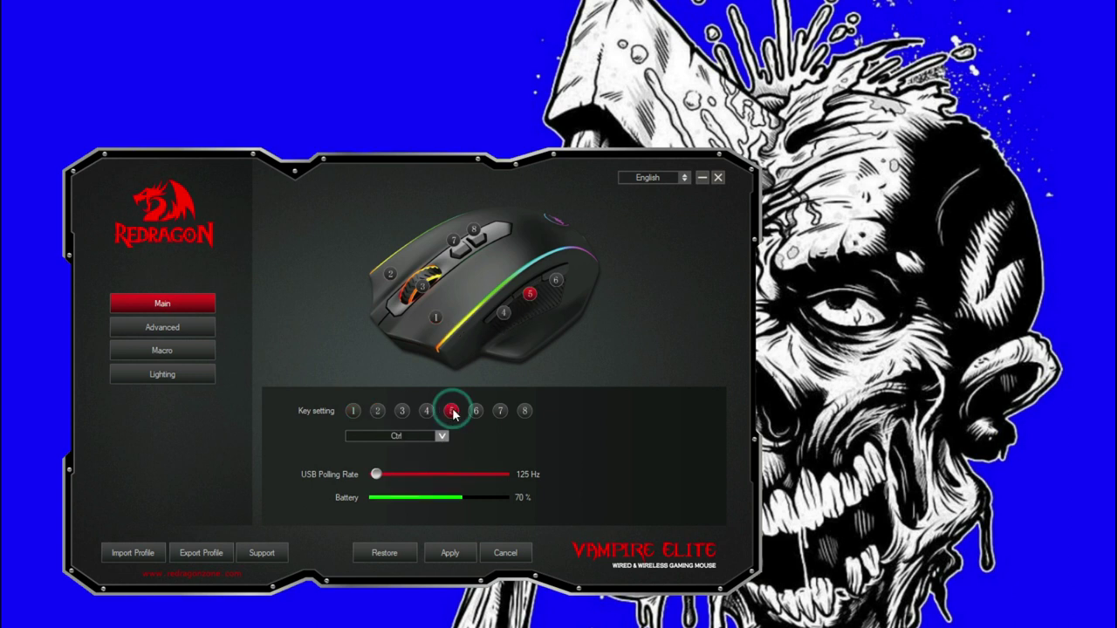
left_click(442, 438)
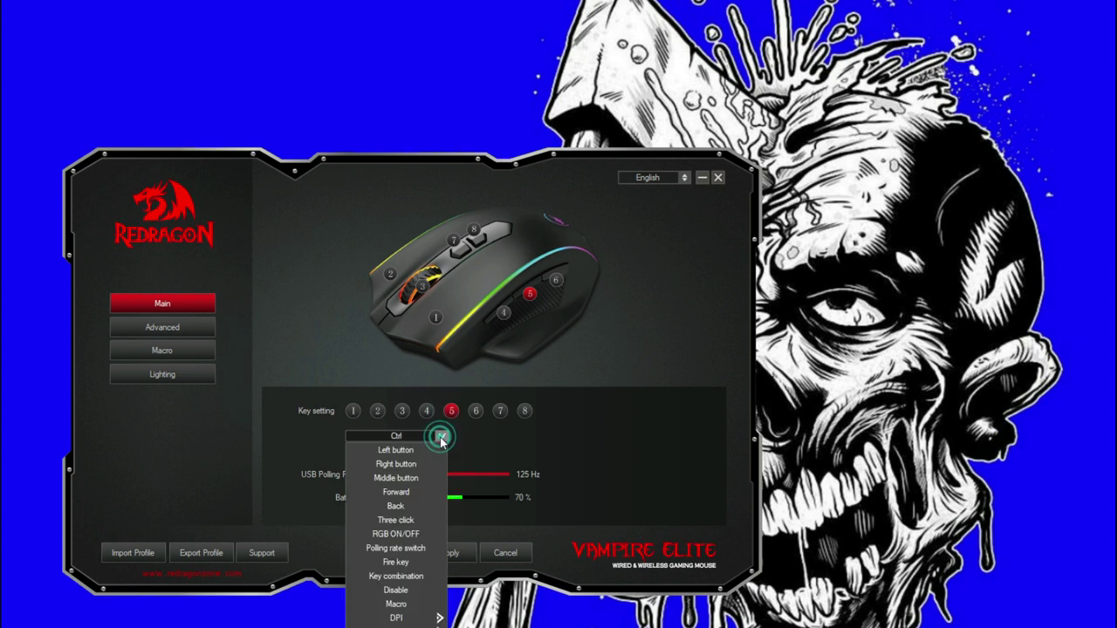
left_click(408, 606)
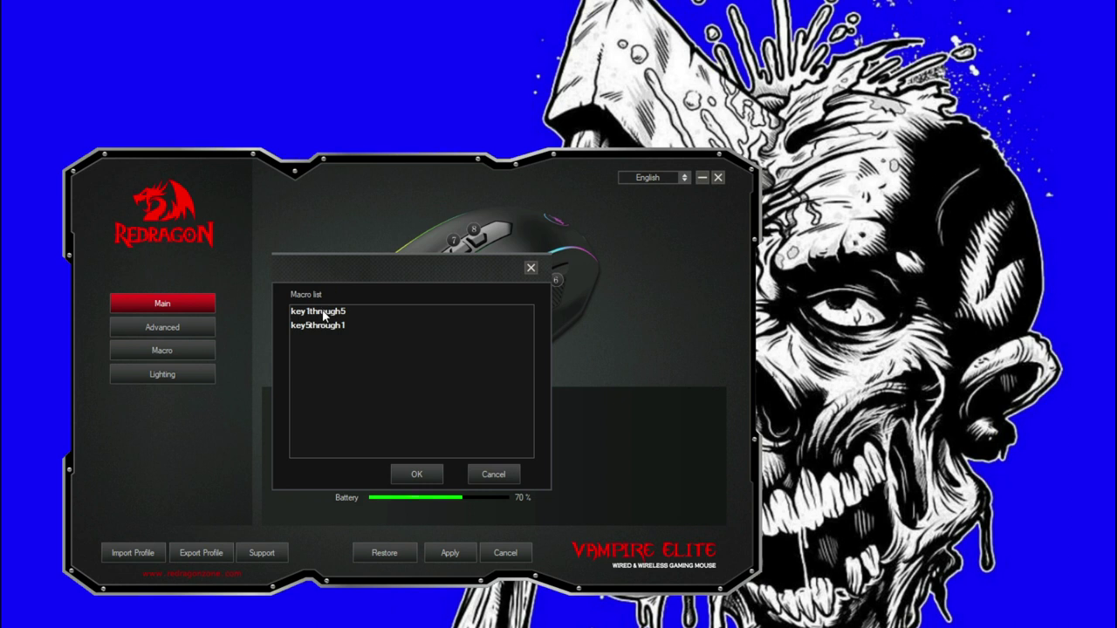
left_click(323, 314)
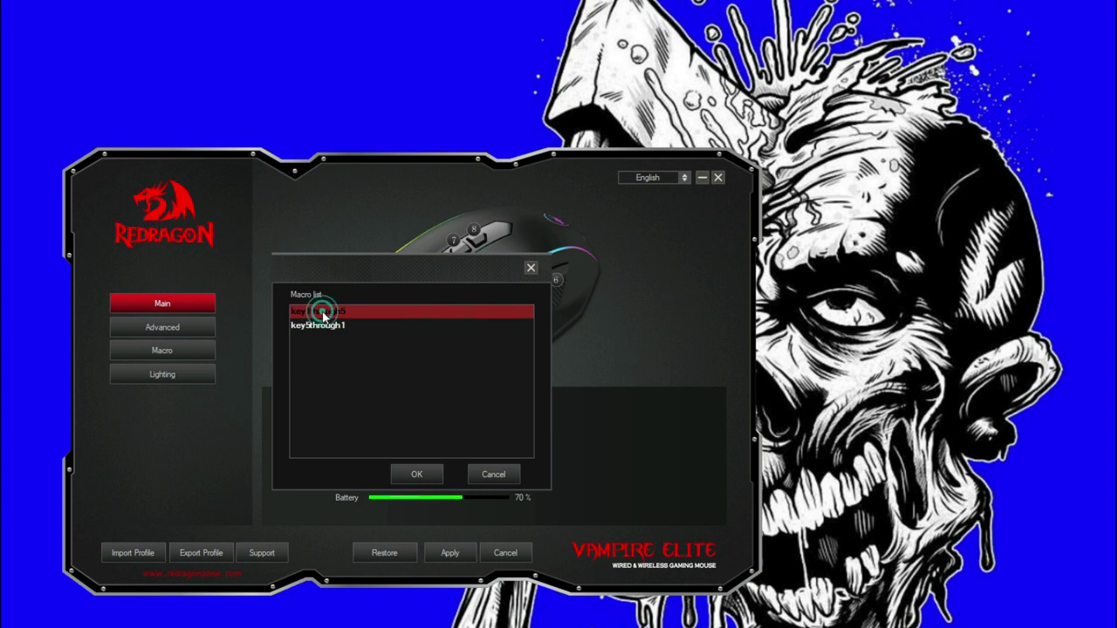
left_click(416, 473)
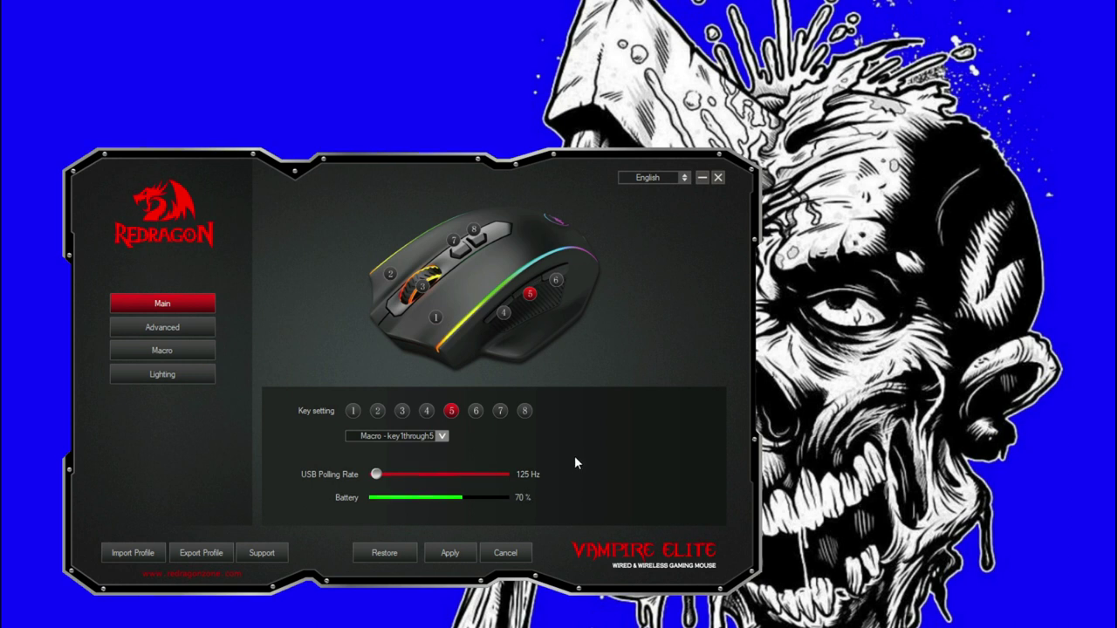
Reassign mouse button 5 to the key5through1 macro instead
left_click(441, 435)
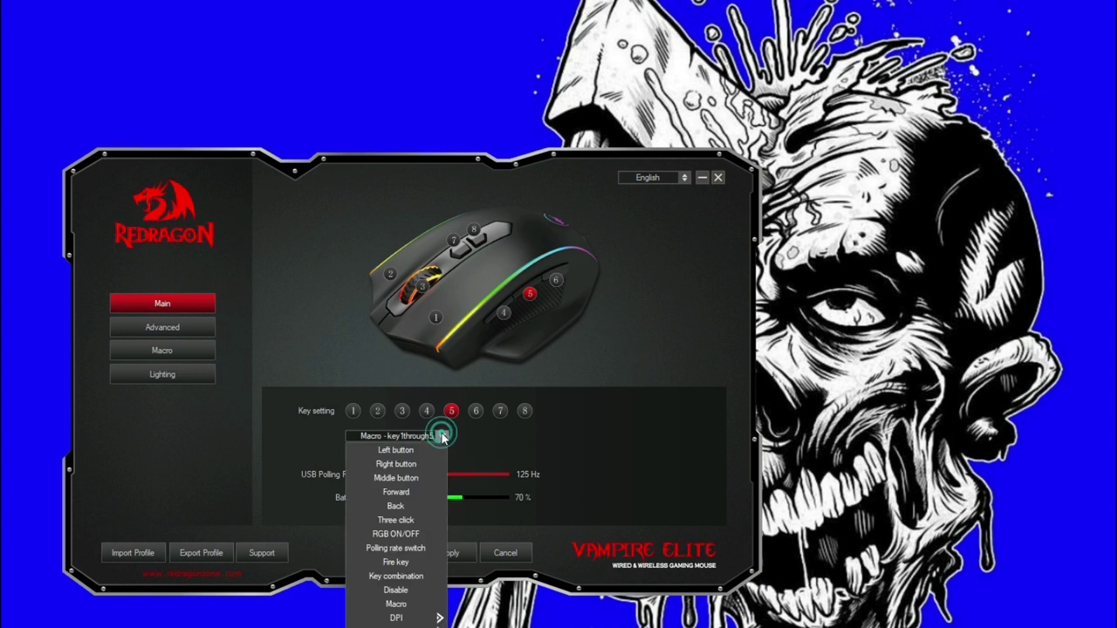
left_click(424, 603)
left_click(321, 326)
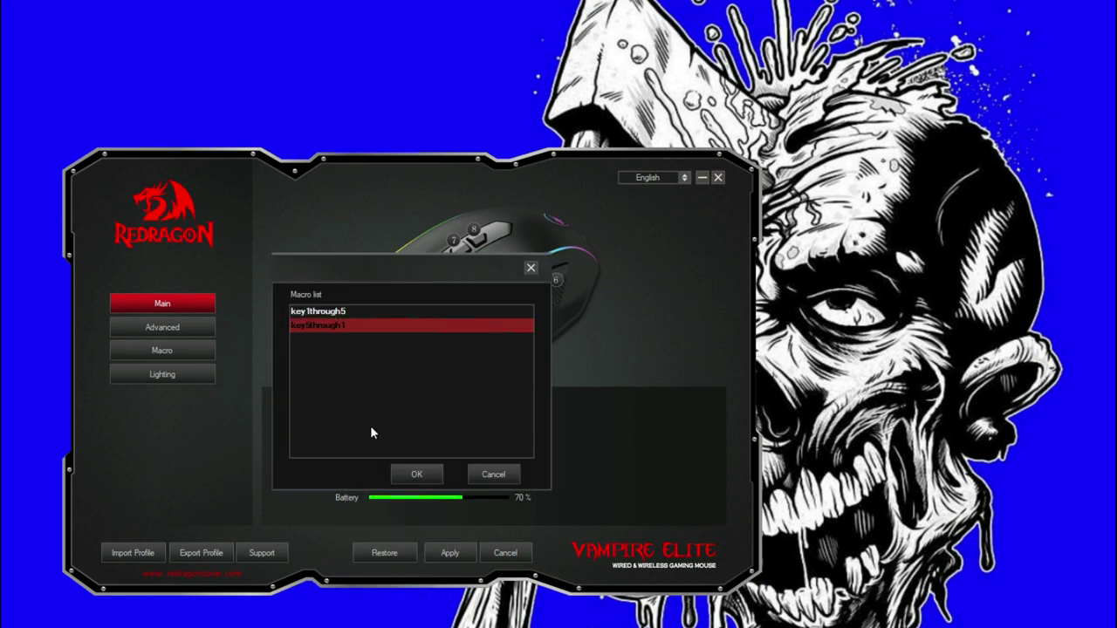
left_click(417, 475)
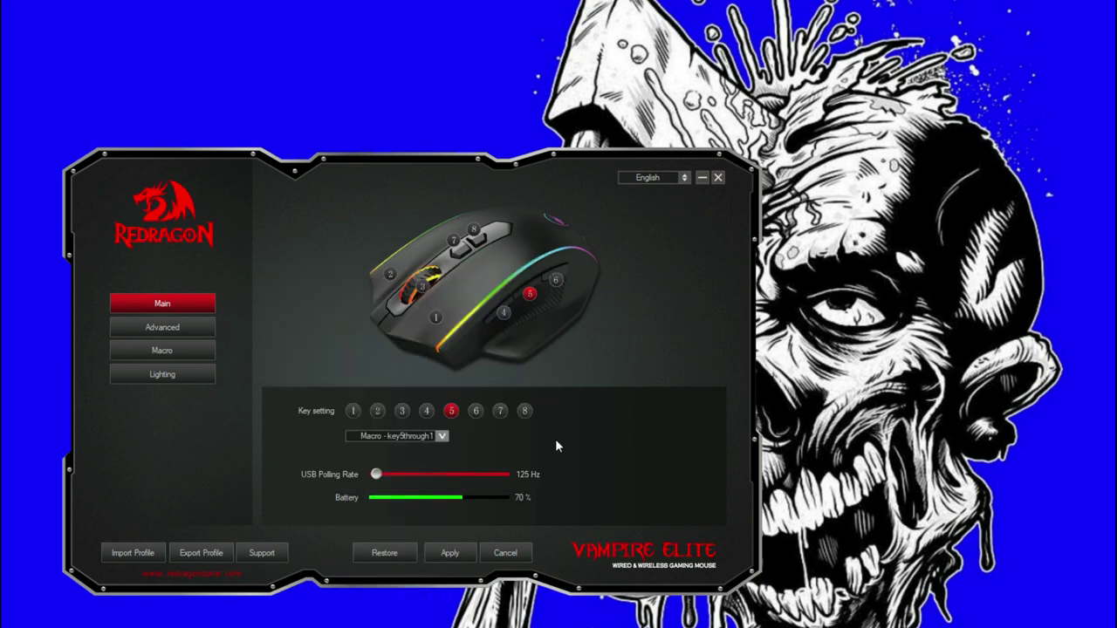
Apply button 5's macro assignment to the mouse and review its function list
left_click(452, 555)
left_click(443, 435)
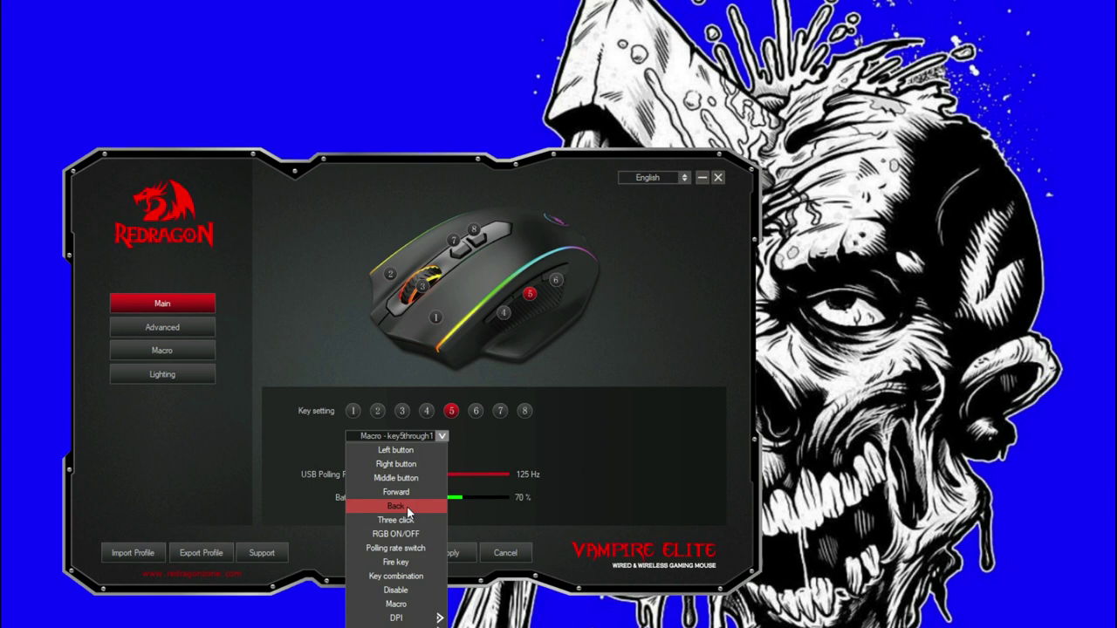
left_click(441, 435)
left_click(529, 441)
Restore factory defaults, confirm button 5 reads Ctrl, and apply to the mouse
left_click(388, 552)
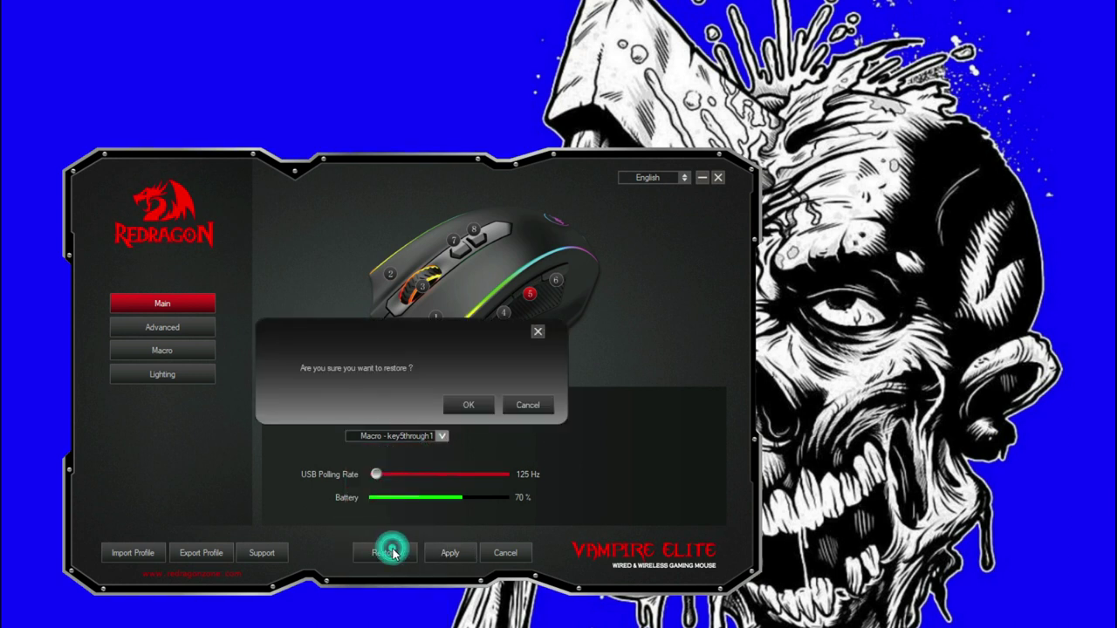
left_click(469, 404)
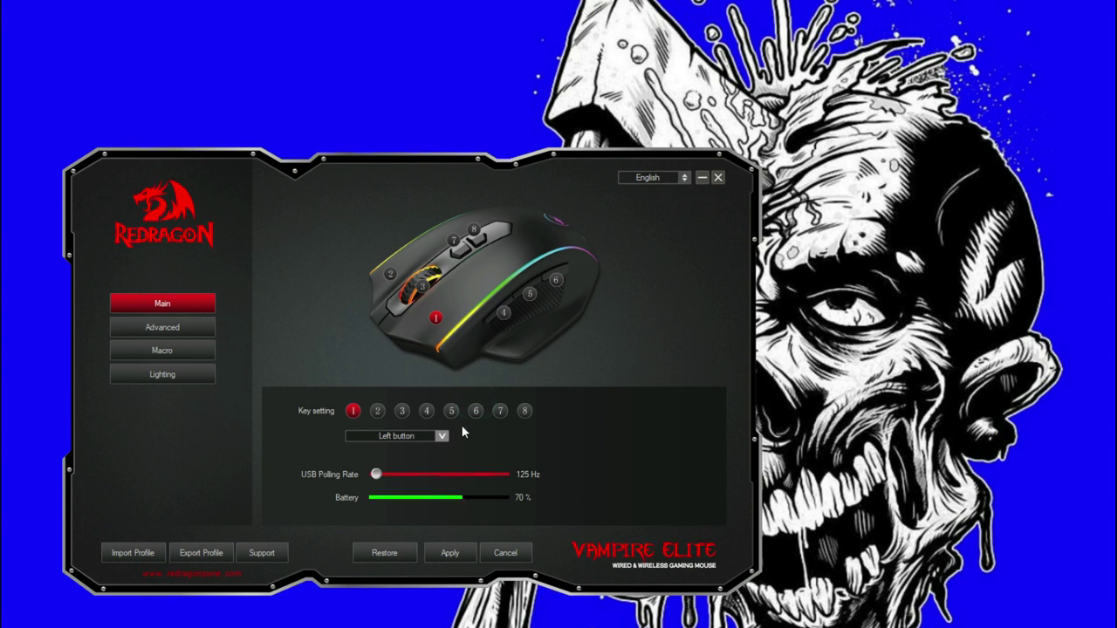
left_click(451, 410)
left_click(441, 438)
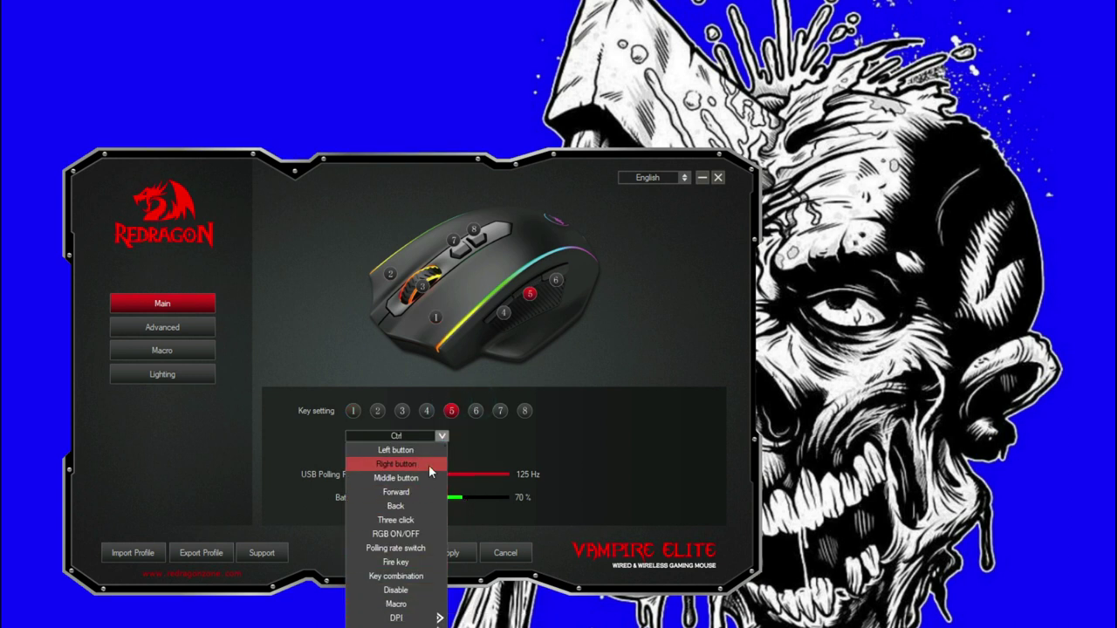
left_click(516, 444)
left_click(453, 553)
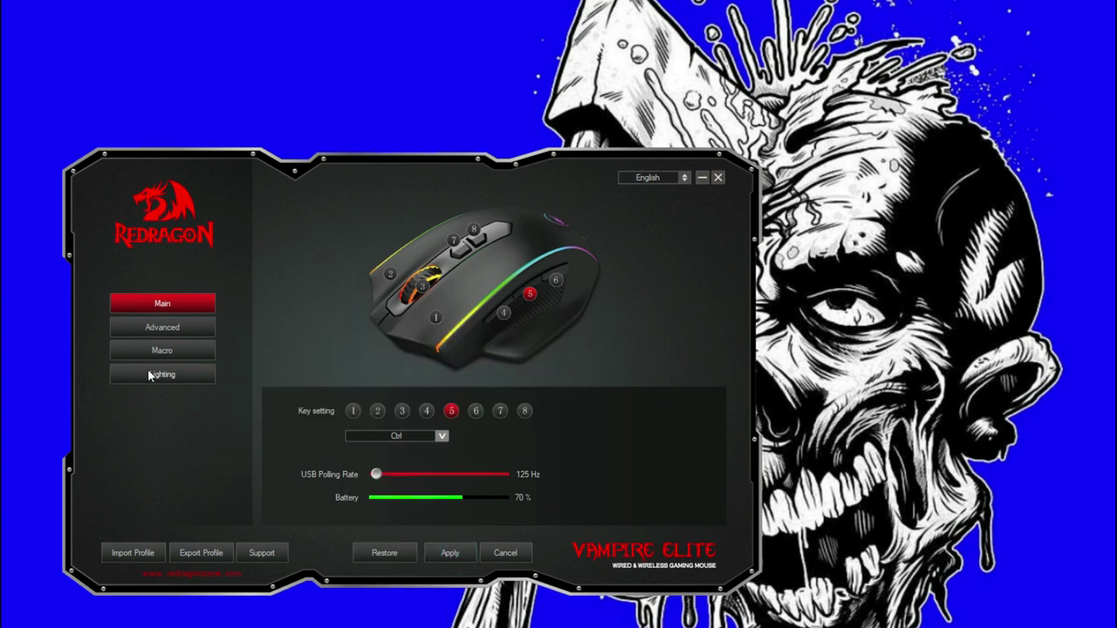
On the Macro page, compare the recorded keys of key5through1 and key1through5
left_click(162, 350)
left_click(305, 243)
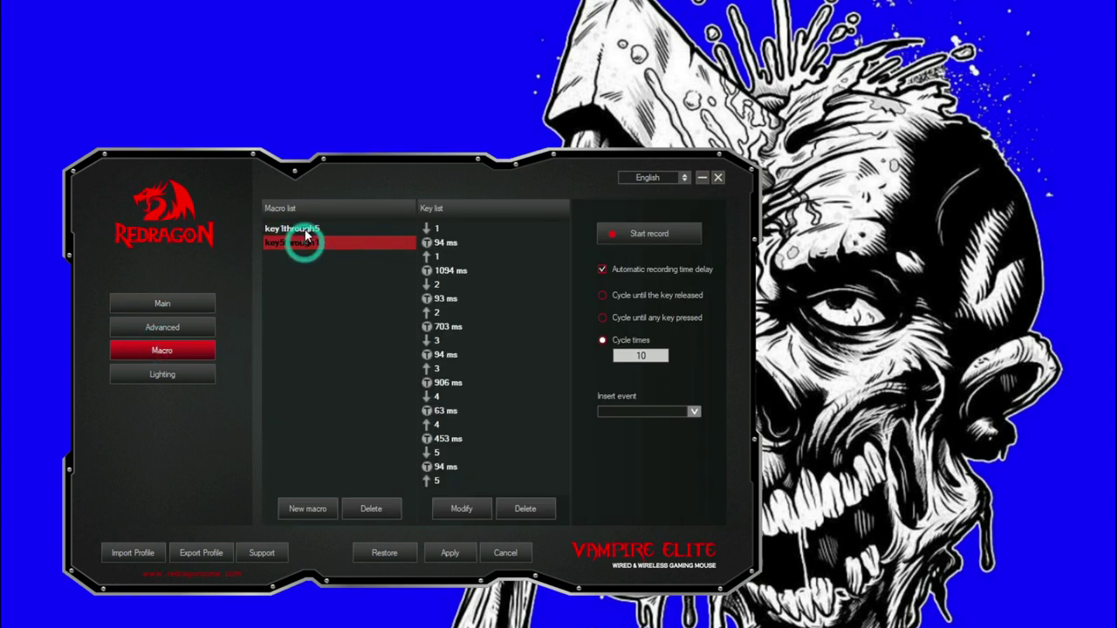
left_click(299, 227)
left_click(294, 242)
left_click(299, 229)
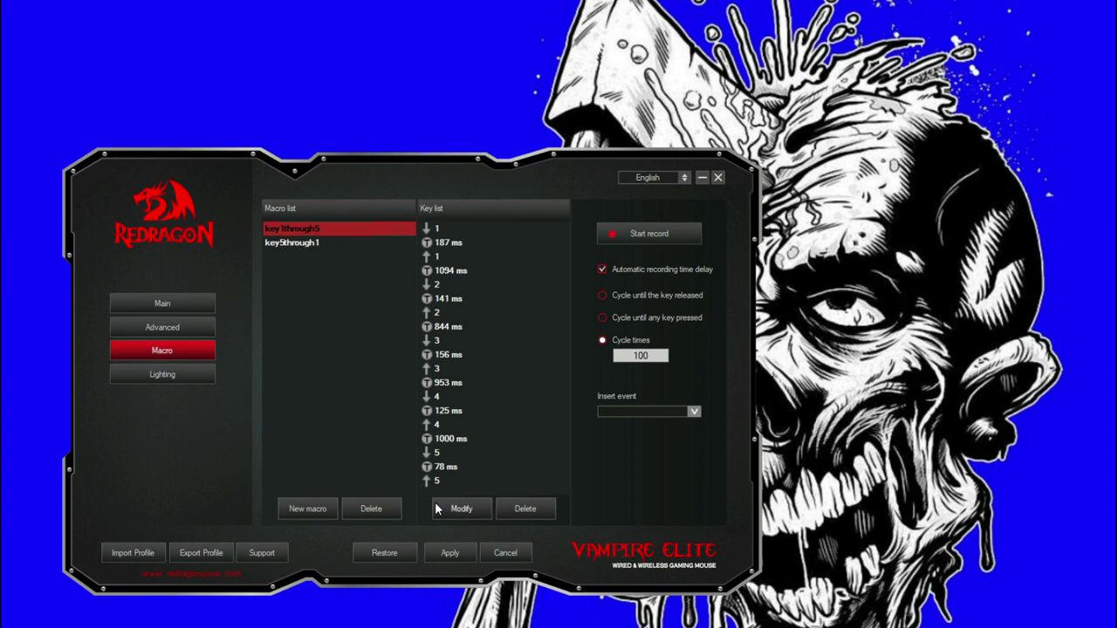
Create a new macro named 'leftswordswing'
left_click(308, 508)
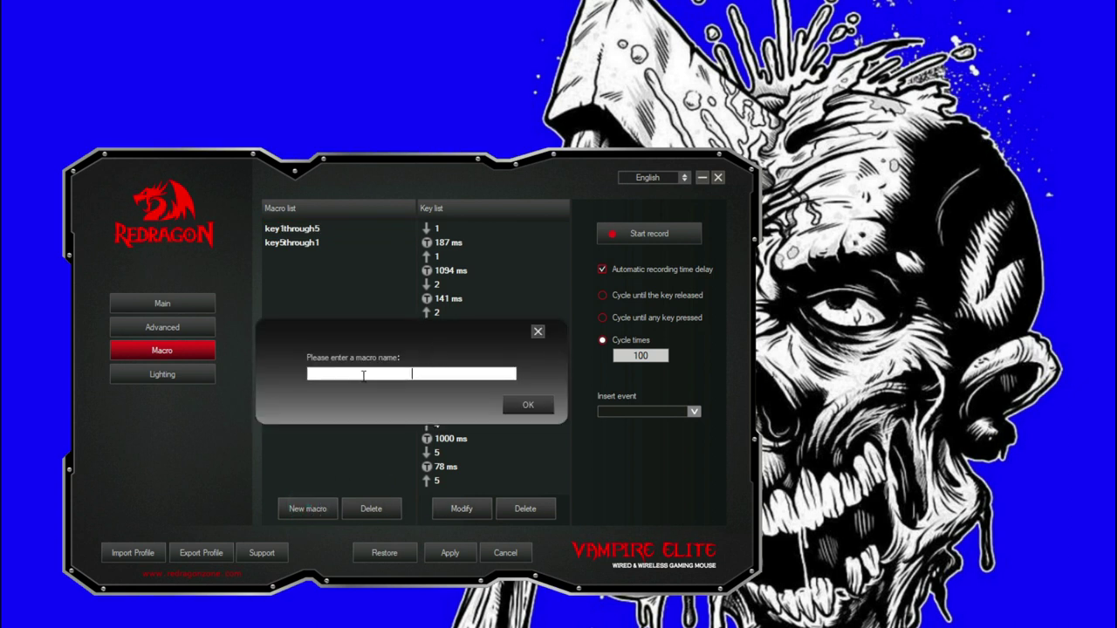
type("leftswordswingd")
key("BackSpace")
left_click(526, 405)
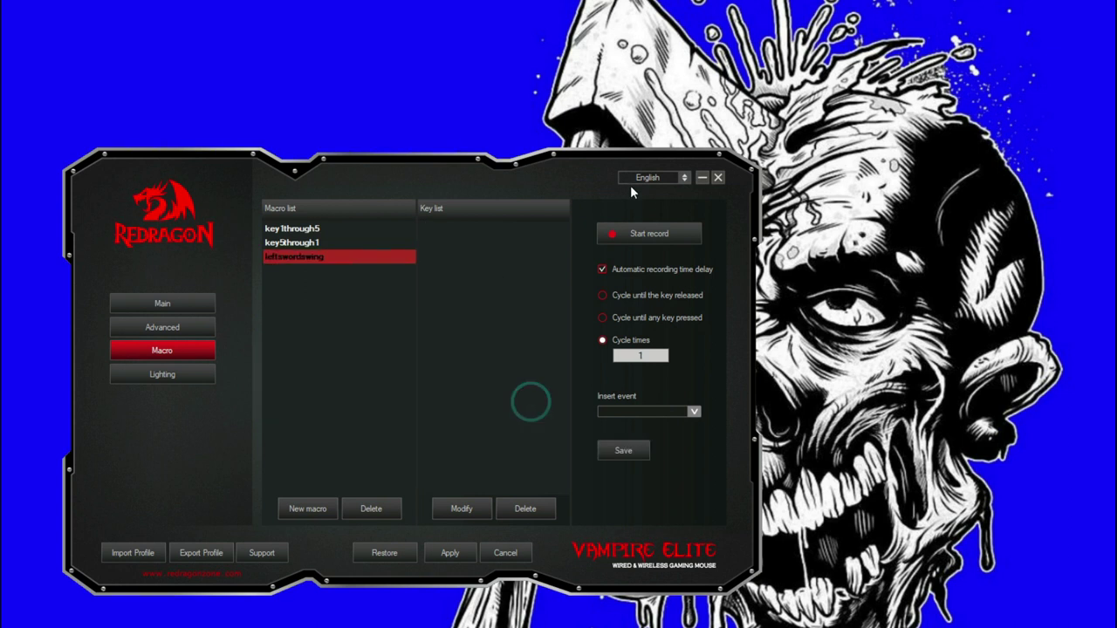
Record two D+1 key presses into leftswordswing and stop recording
left_click(647, 234)
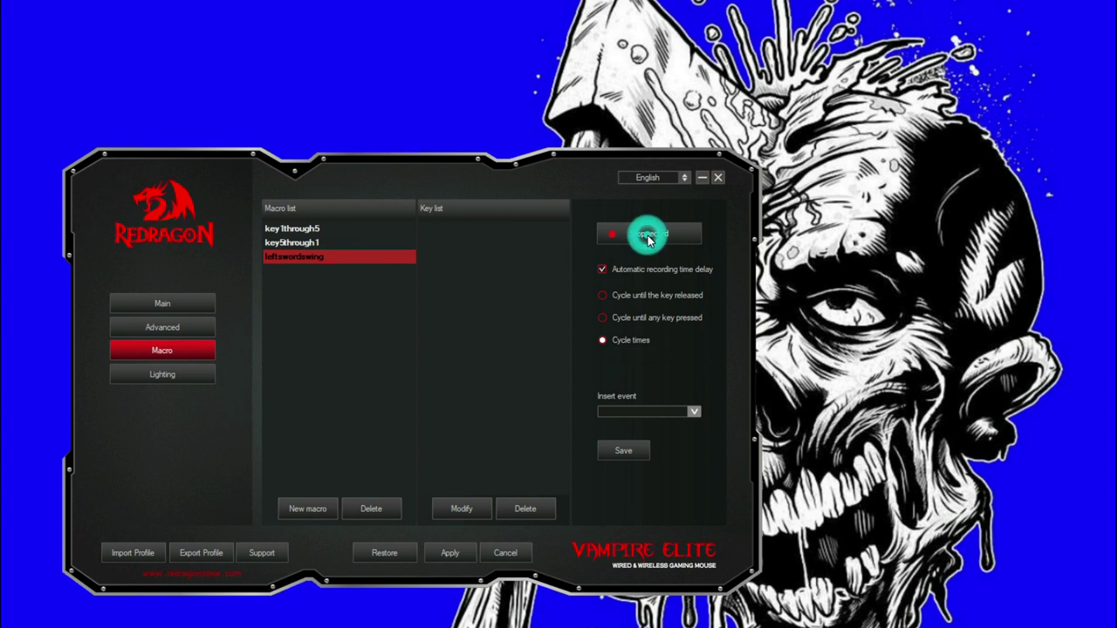
key("d+1")
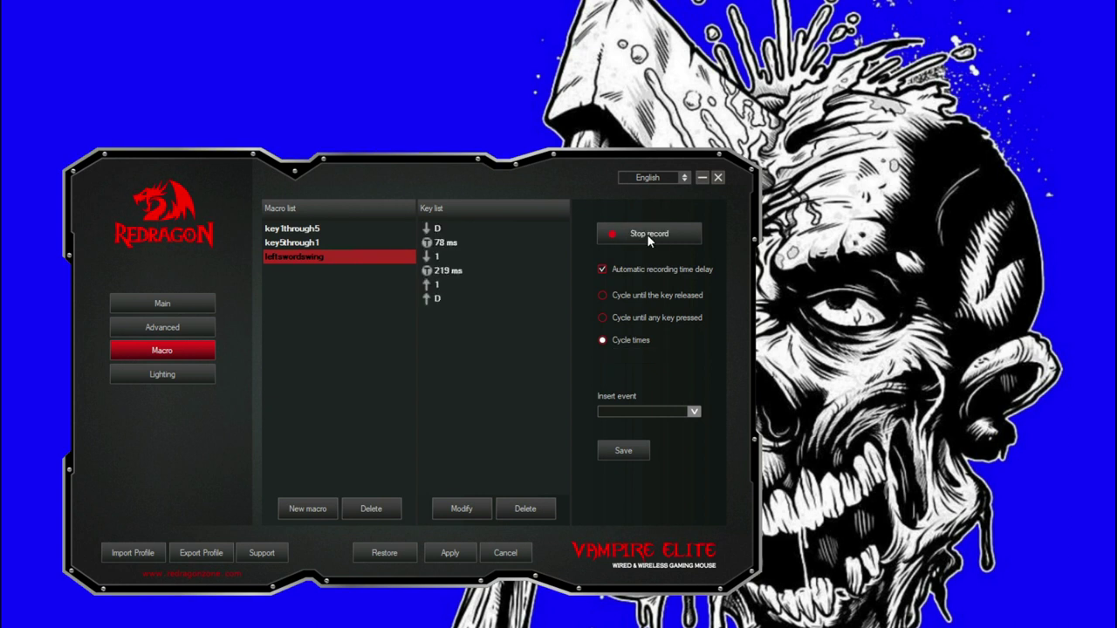
key("d+1")
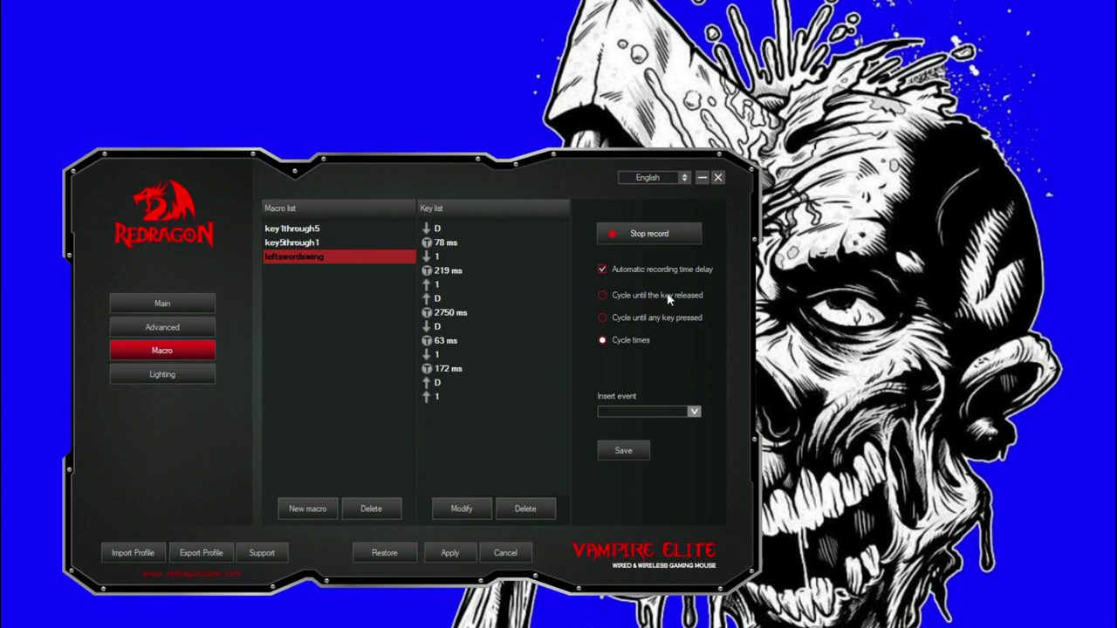
left_click(601, 341)
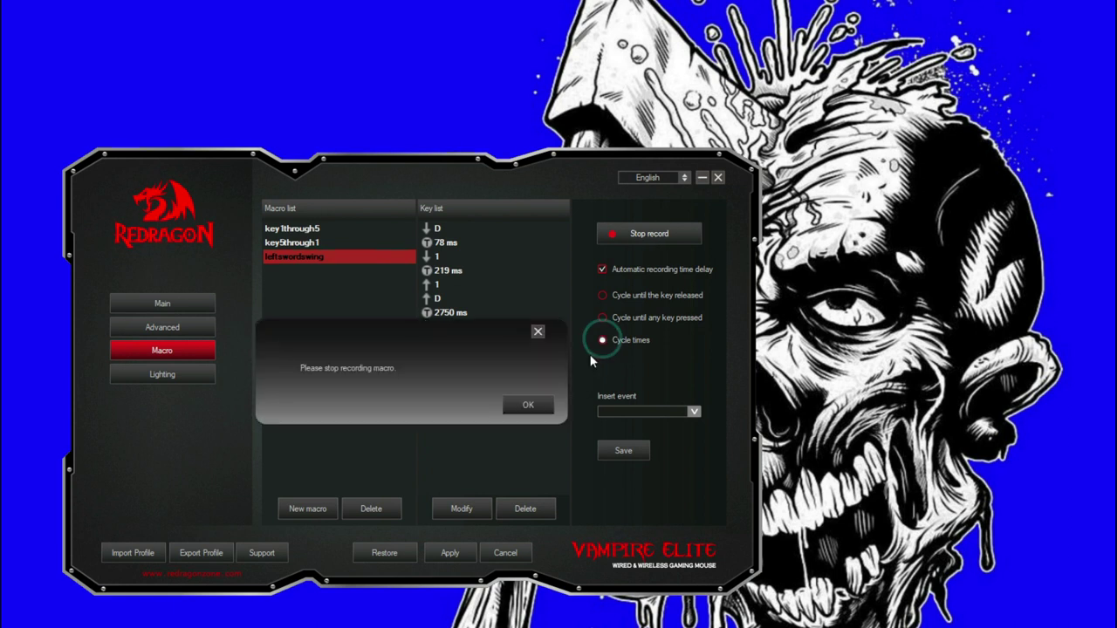
left_click(527, 406)
left_click(656, 233)
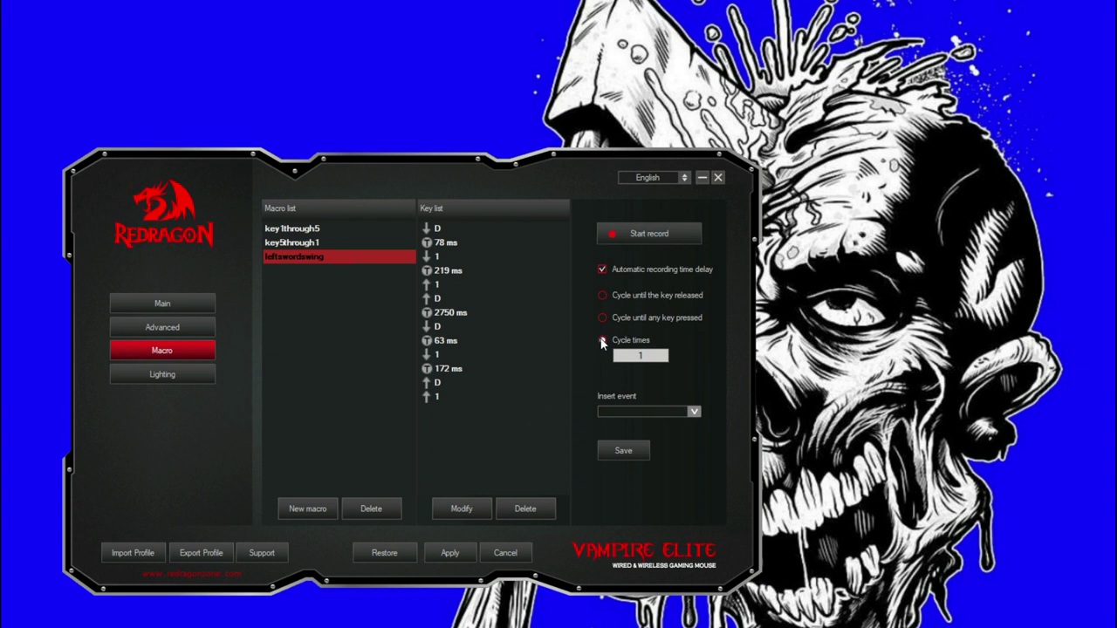
Set leftswordswing to repeat 100 cycle times
left_click(601, 340)
left_click(643, 355)
type("100")
left_click(624, 451)
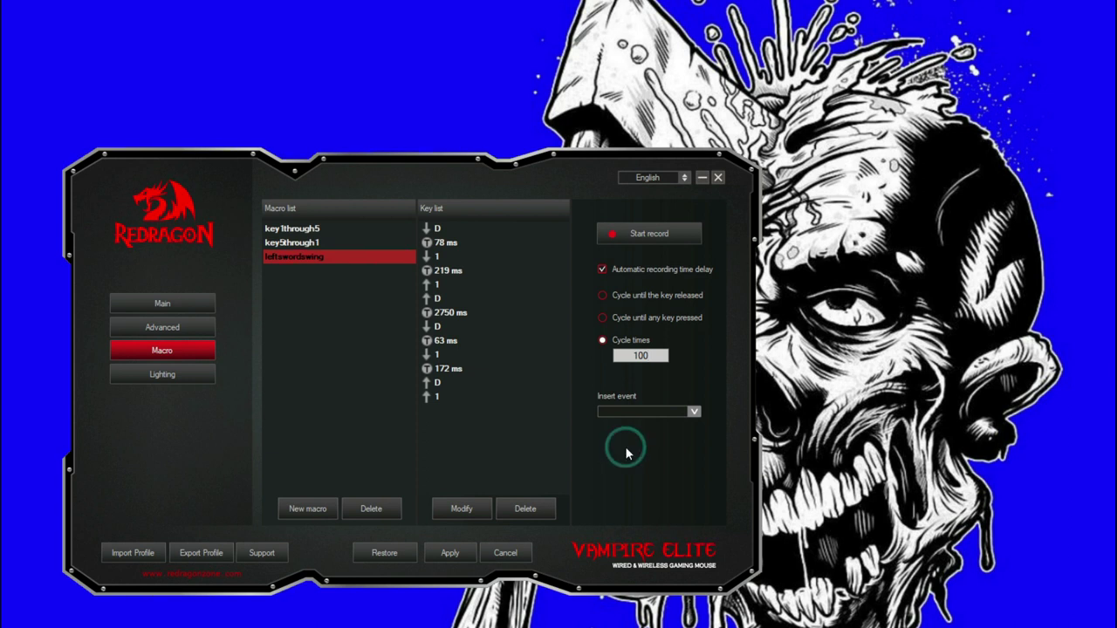
left_click(295, 244)
left_click(295, 257)
left_click(297, 242)
left_click(306, 229)
left_click(302, 257)
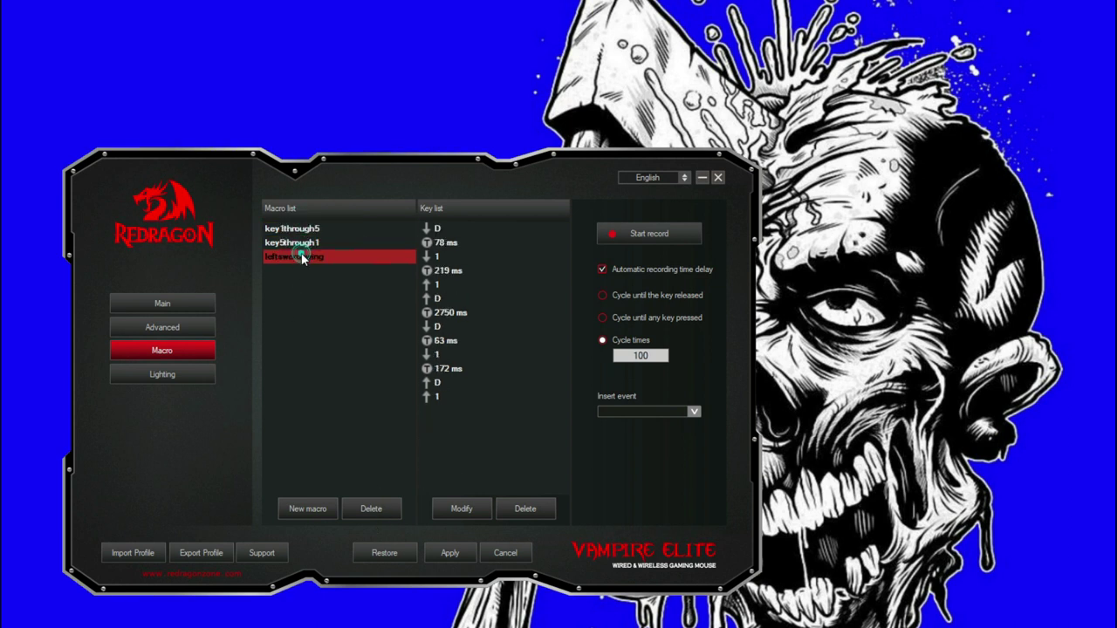